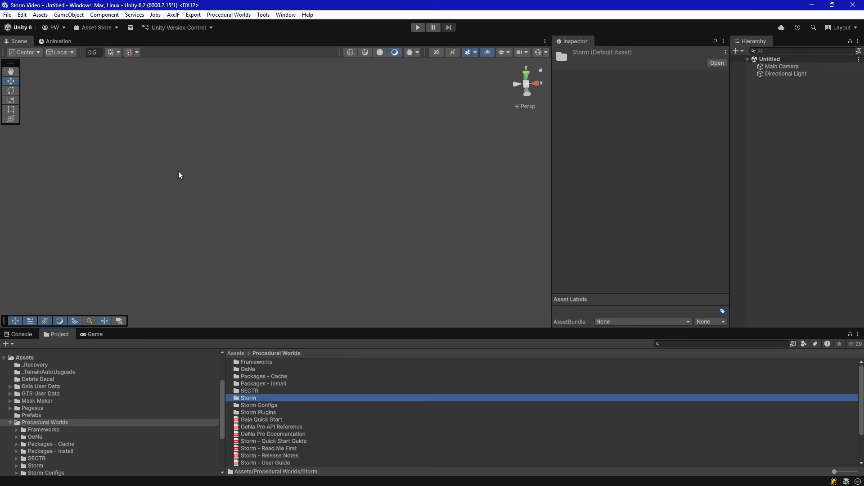
pyautogui.click(285, 15)
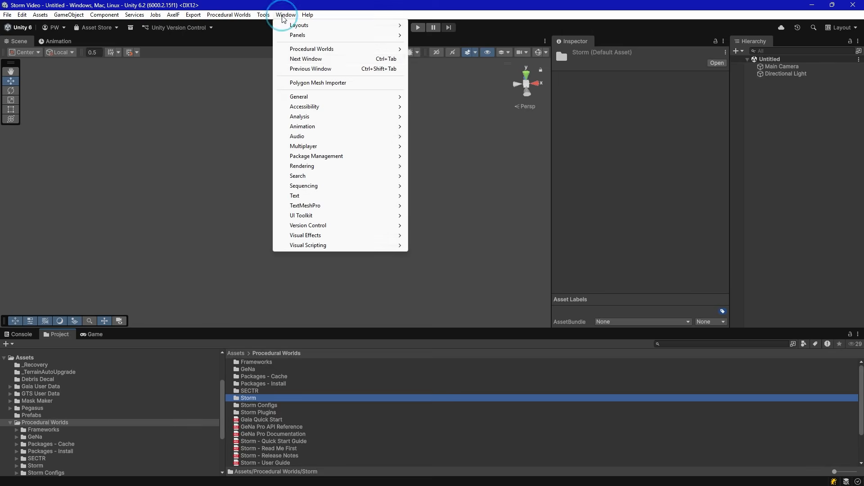
pyautogui.moveTo(332, 51)
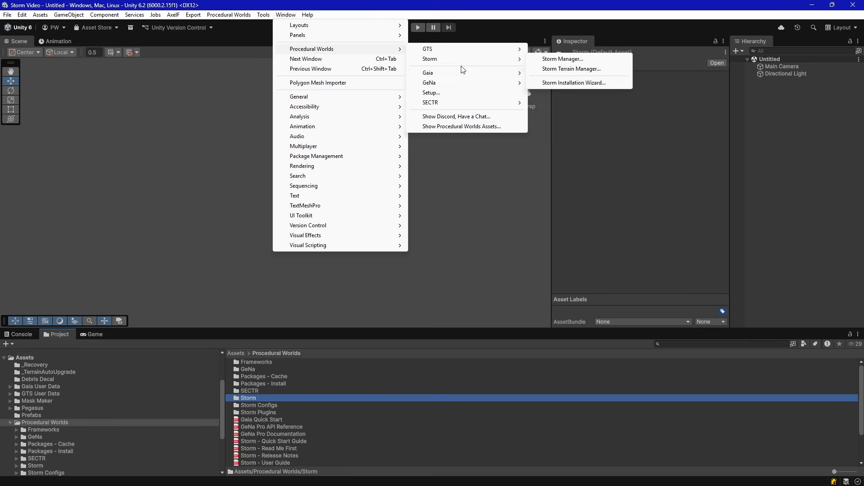
pyautogui.moveTo(461, 63)
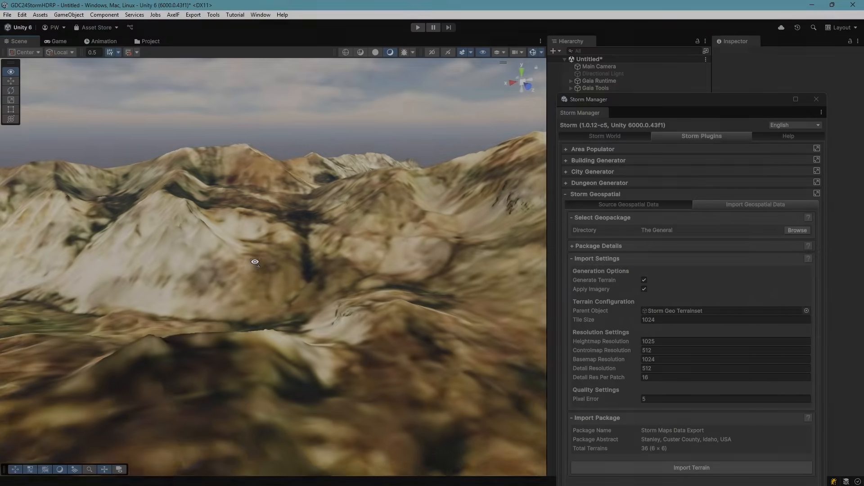
pyautogui.moveTo(237, 270); pyautogui.dragTo(257, 278, button='right')
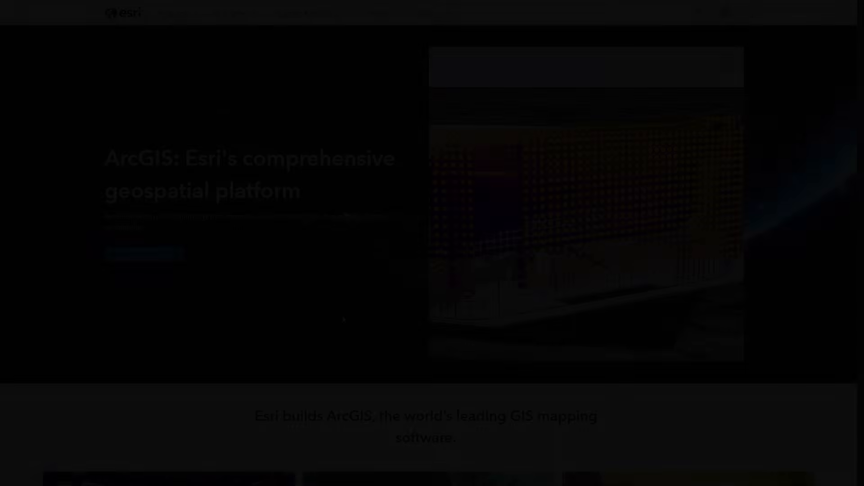
# - Browse the Esri and Mapbox websites and the USGS TNM Download map around the Colorado mountains
pyautogui.scroll(-4, 338, 324)
pyautogui.scroll(-8, 339, 325)
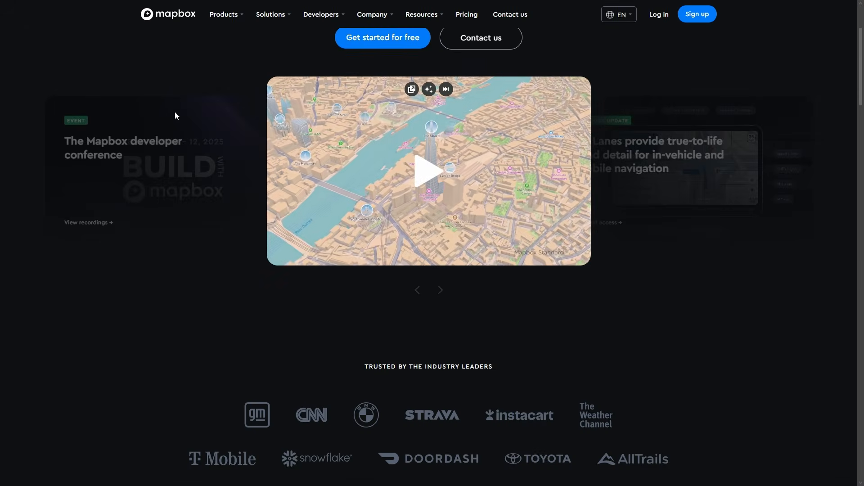
pyautogui.scroll(-10, 175, 113)
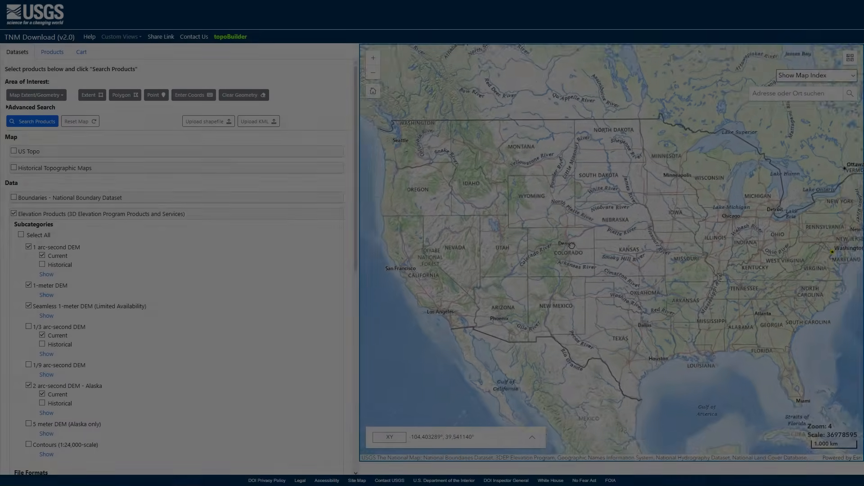
pyautogui.scroll(7, 566, 245)
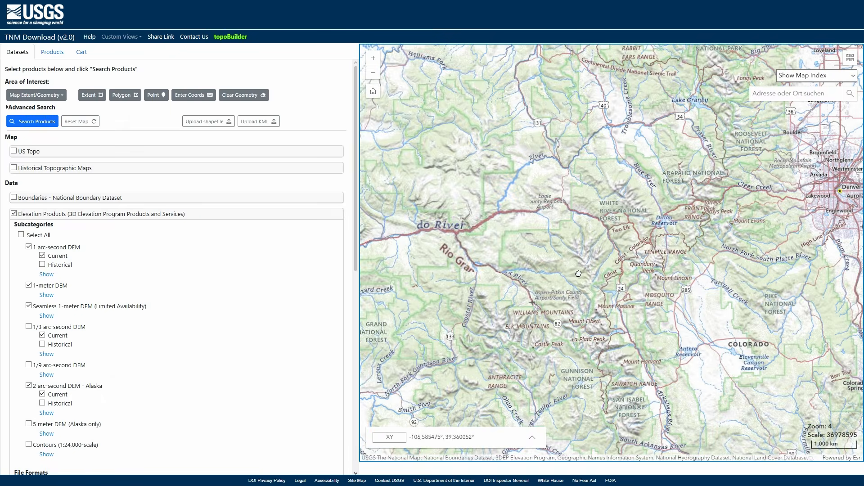
pyautogui.moveTo(578, 273); pyautogui.dragTo(546, 255)
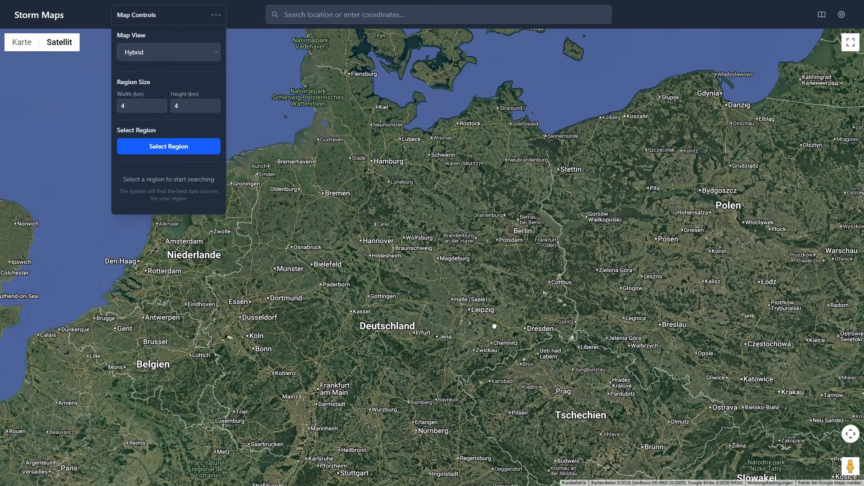
# - In Storm Maps, find The General, Idaho, USA from the recent searches, clear the selected region and look over the surrounding mountains
pyautogui.moveTo(494, 326); pyautogui.dragTo(536, 376)
pyautogui.scroll(1, 437, 249)
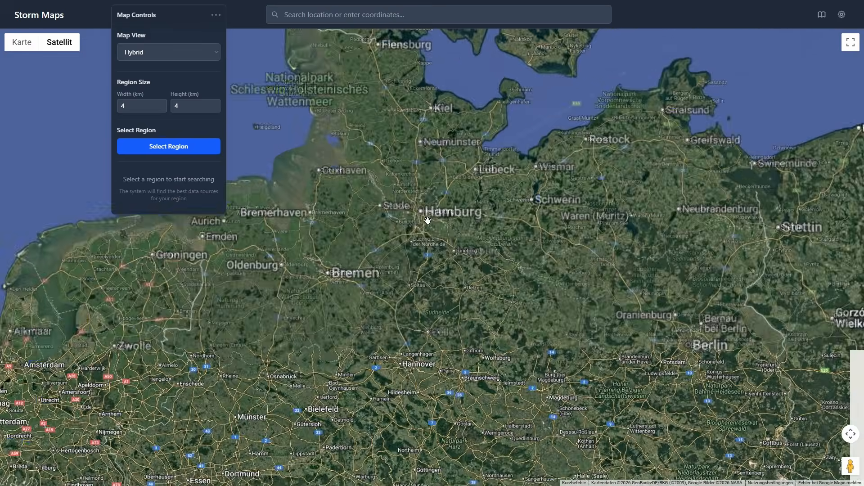
pyautogui.click(333, 9)
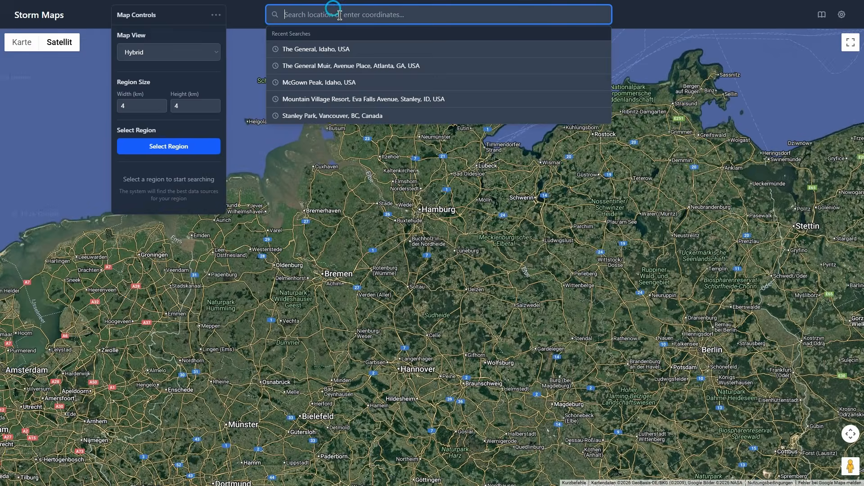
pyautogui.click(324, 51)
pyautogui.click(193, 147)
pyautogui.scroll(-4, 380, 274)
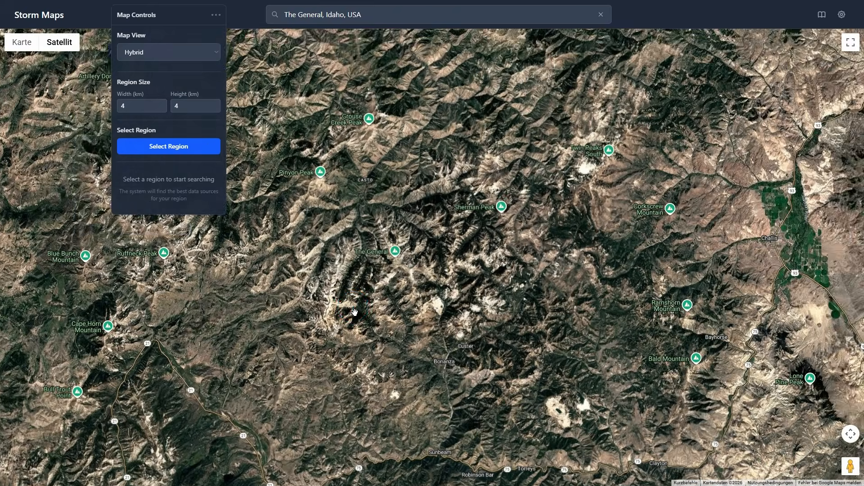
pyautogui.moveTo(380, 274); pyautogui.dragTo(437, 229)
pyautogui.scroll(6, 571, 246)
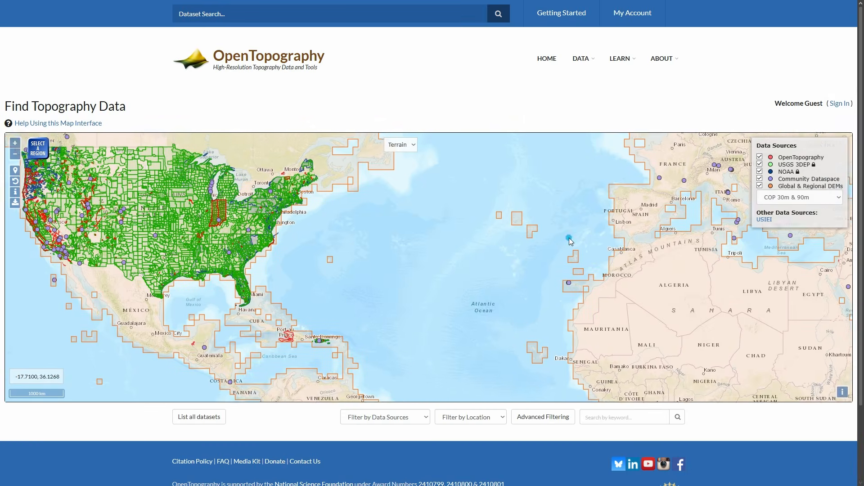
# - Look over the OpenTopography coverage map and the EOX cloudless satellite map of Europe and Asia
pyautogui.moveTo(569, 238); pyautogui.dragTo(386, 294)
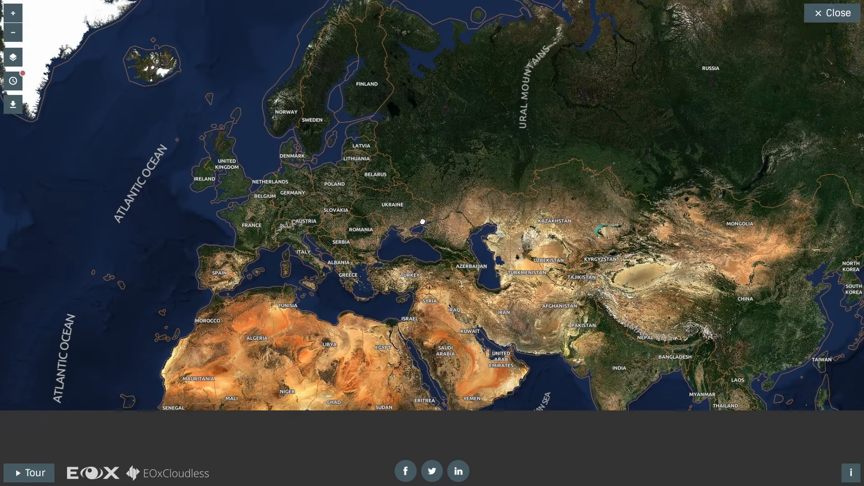
pyautogui.moveTo(422, 221); pyautogui.dragTo(554, 186)
pyautogui.scroll(4, 387, 193)
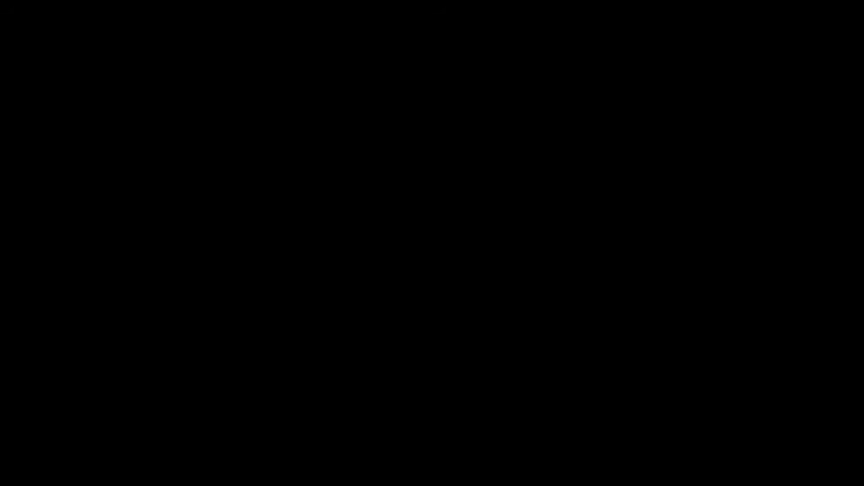
# - Read the Storm Maps API key settings and the setup guide for the Google Maps and OpenTopography keys, closing the guide again
pyautogui.scroll(-10, 494, 83)
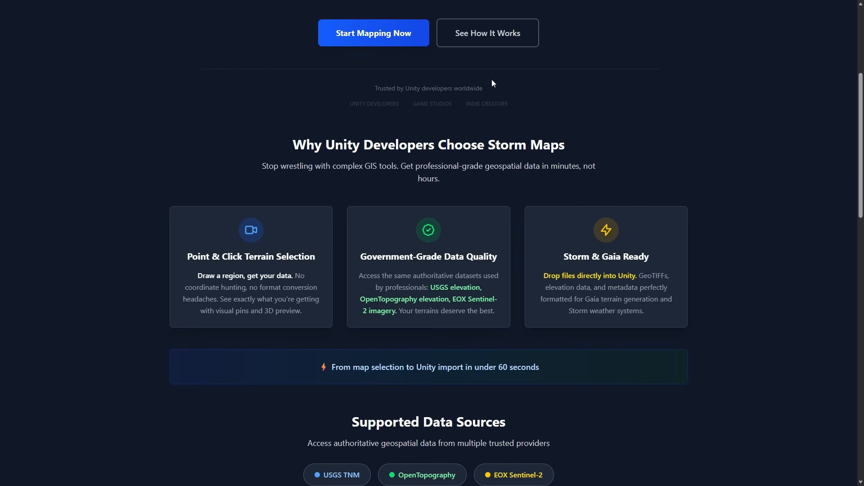
pyautogui.scroll(-2, 343, 189)
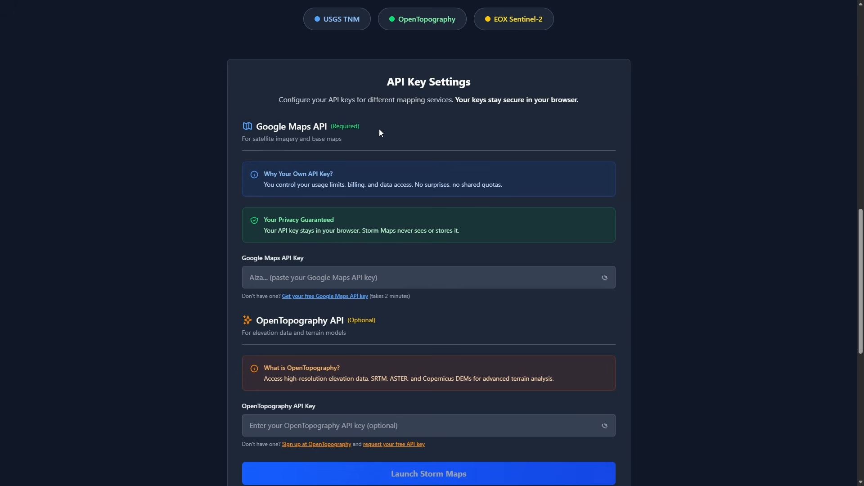
pyautogui.scroll(-2, 396, 132)
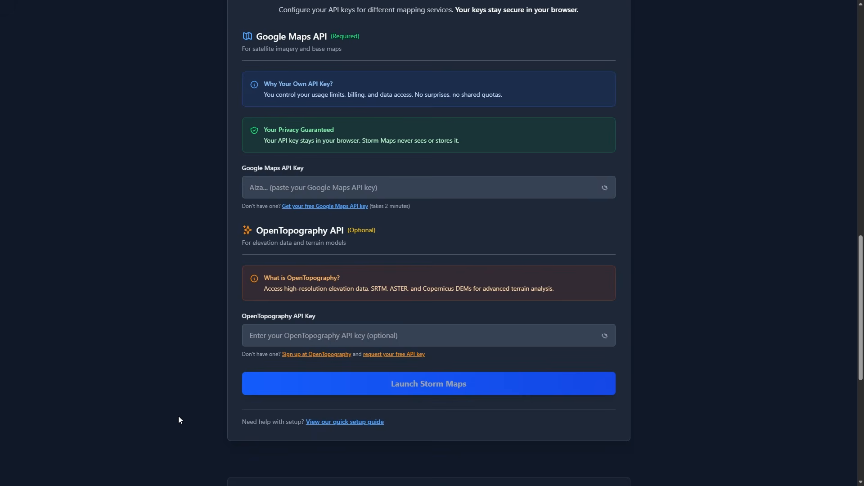
pyautogui.click(362, 422)
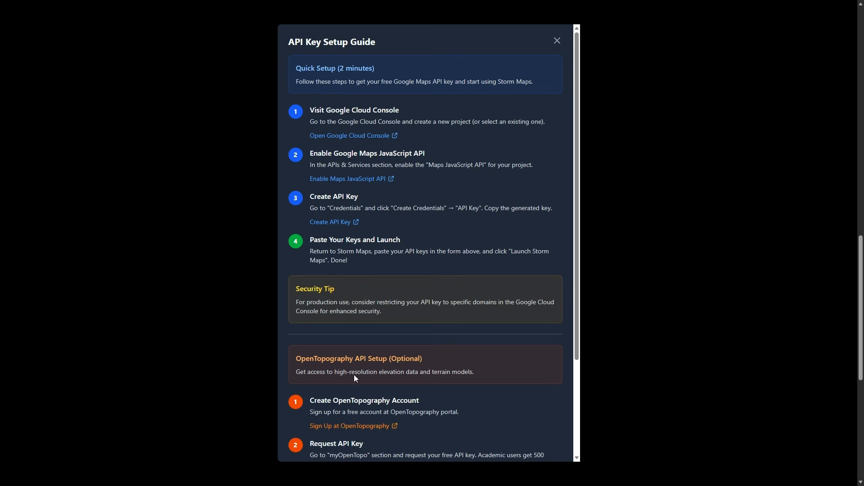
pyautogui.scroll(-3, 350, 174)
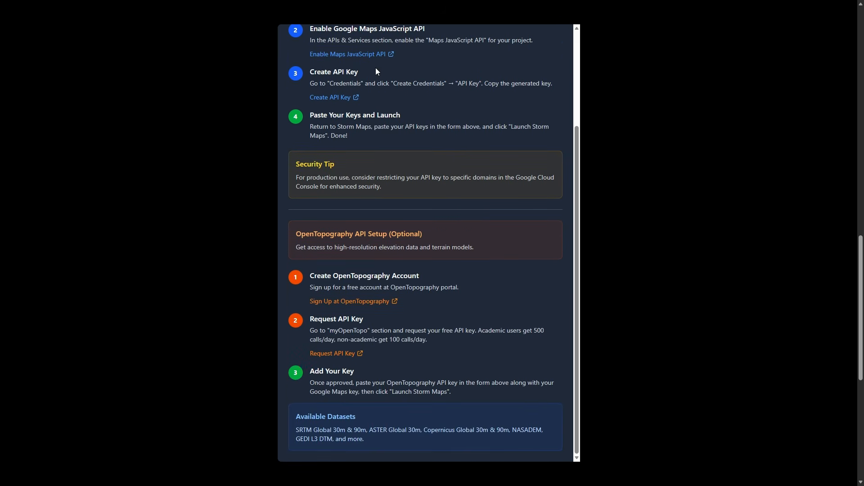
pyautogui.scroll(3, 414, 386)
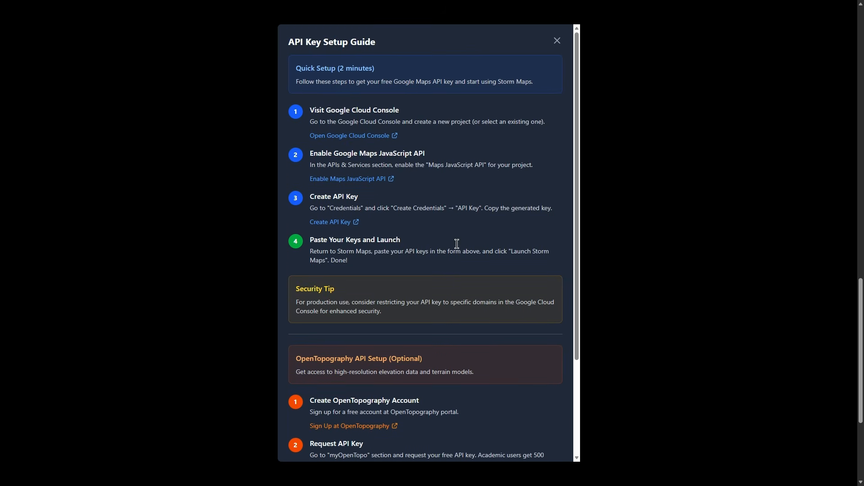
pyautogui.click(557, 40)
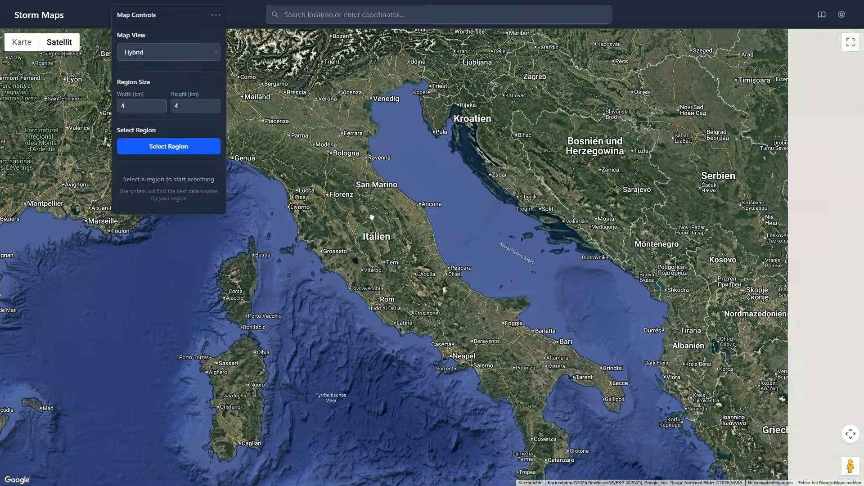
# - Find the Alps north of Lake Garda in Storm Maps and show them as a map with terrain relief enabled
pyautogui.moveTo(372, 218); pyautogui.dragTo(491, 351)
pyautogui.scroll(2, 491, 326)
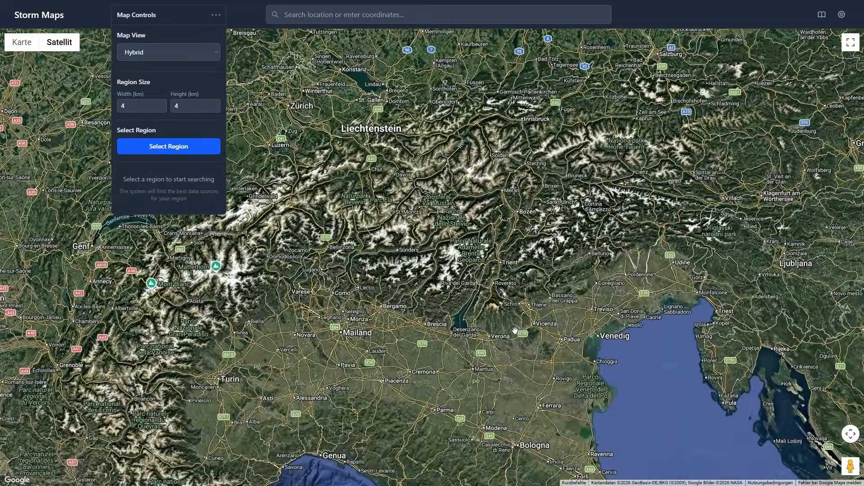
pyautogui.scroll(2, 460, 277)
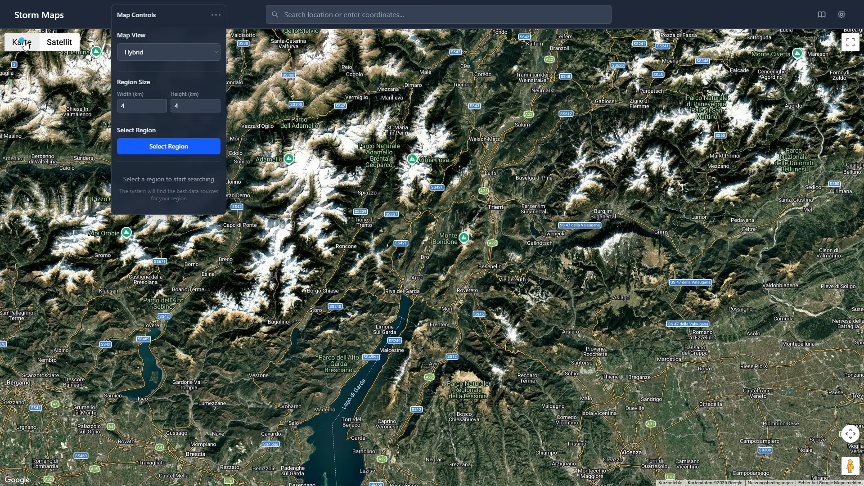
pyautogui.click(20, 43)
pyautogui.click(14, 58)
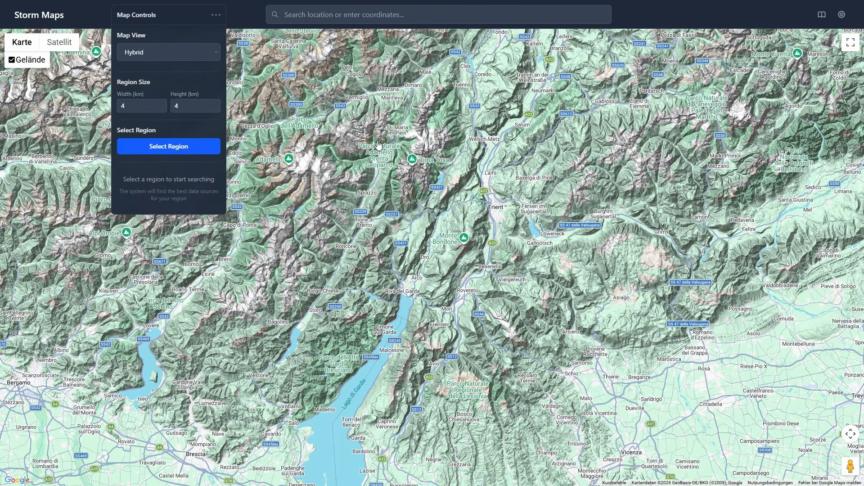
# - Examine the terrain relief of the mountains around Monte Cevedale and switch the map back to satellite imagery
pyautogui.moveTo(455, 99); pyautogui.dragTo(516, 327)
pyautogui.scroll(1, 455, 258)
pyautogui.moveTo(455, 258); pyautogui.dragTo(488, 306)
pyautogui.scroll(1, 482, 300)
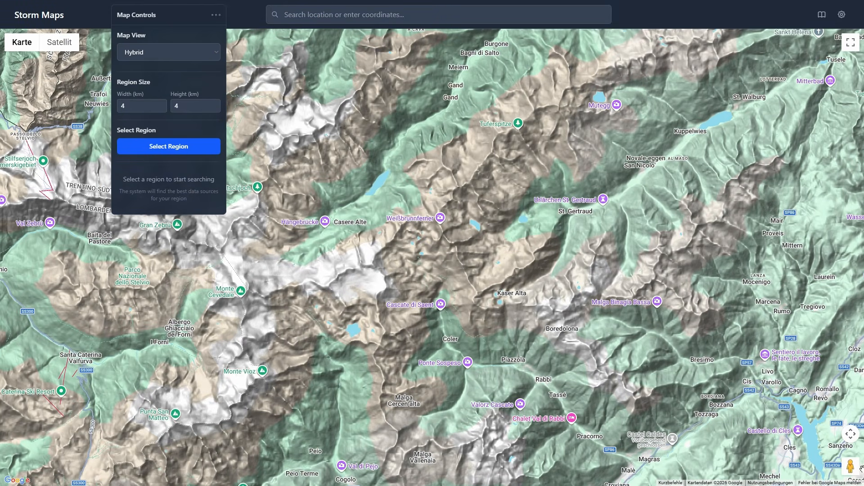
pyautogui.moveTo(853, 468); pyautogui.dragTo(482, 290)
pyautogui.moveTo(458, 189); pyautogui.dragTo(496, 218)
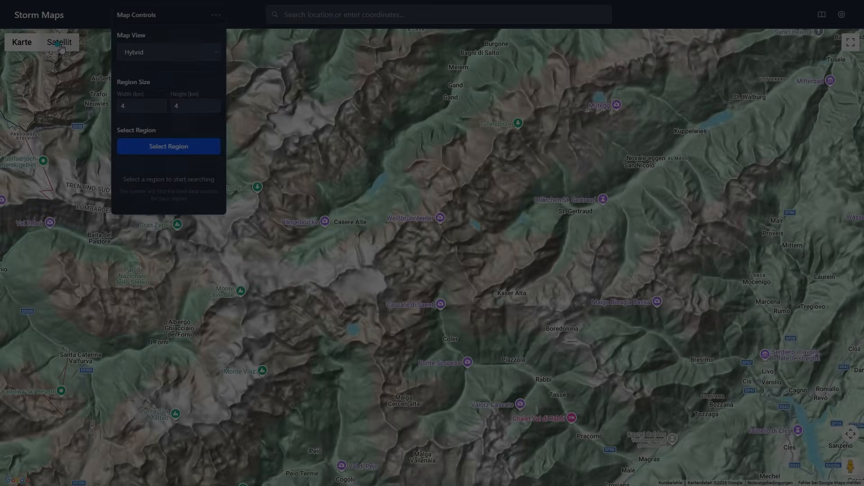
pyautogui.click(59, 44)
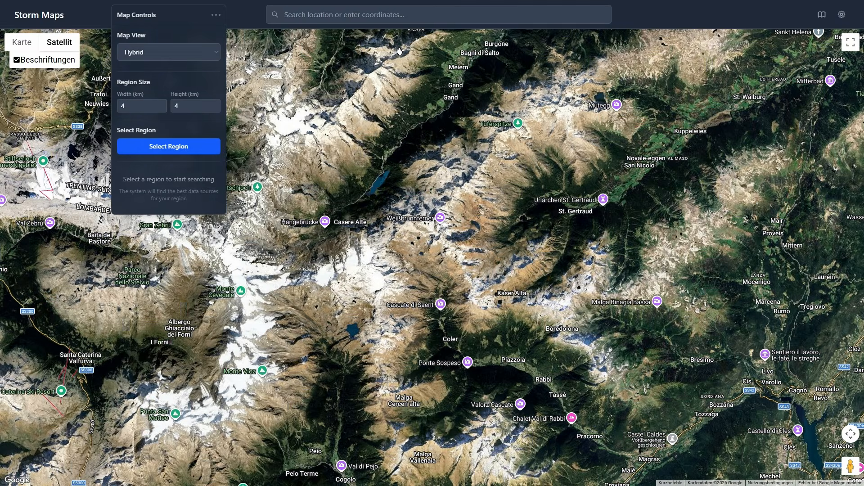
# - Go to The General, Idaho, USA from the recent searches and clear the region selected there
pyautogui.click(382, 12)
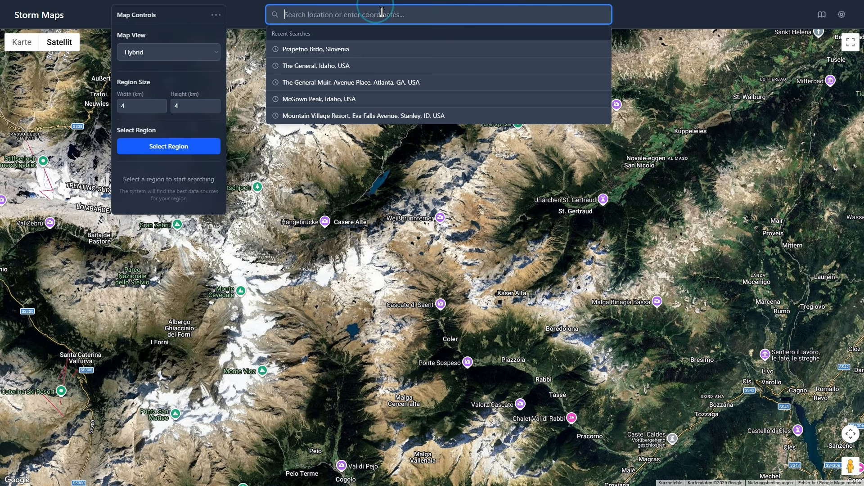
pyautogui.click(317, 66)
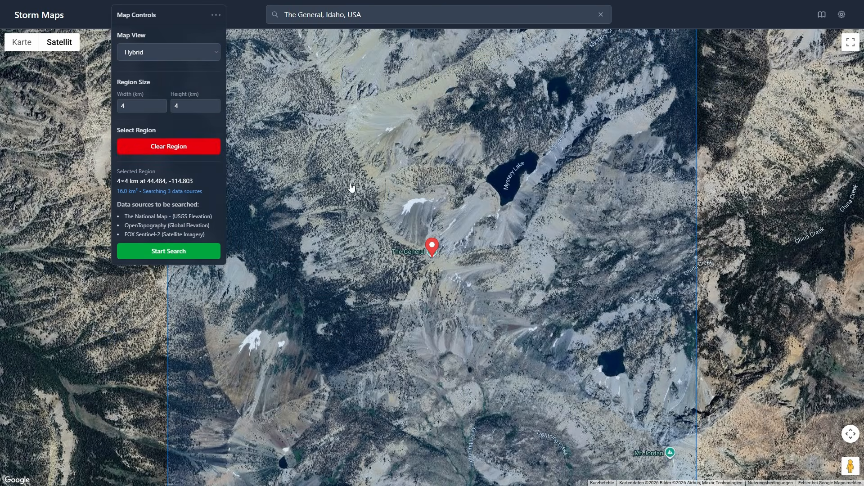
pyautogui.click(196, 150)
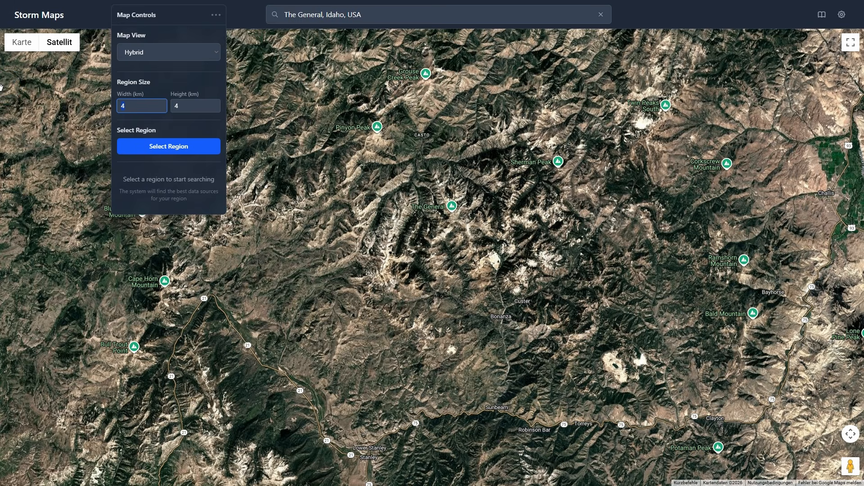
# - Set the region size to 6 km wide by 6 km high and place the region on The General peak
pyautogui.write('6')
pyautogui.press('Tab')
pyautogui.write('6')
pyautogui.click(177, 147)
pyautogui.click(452, 208)
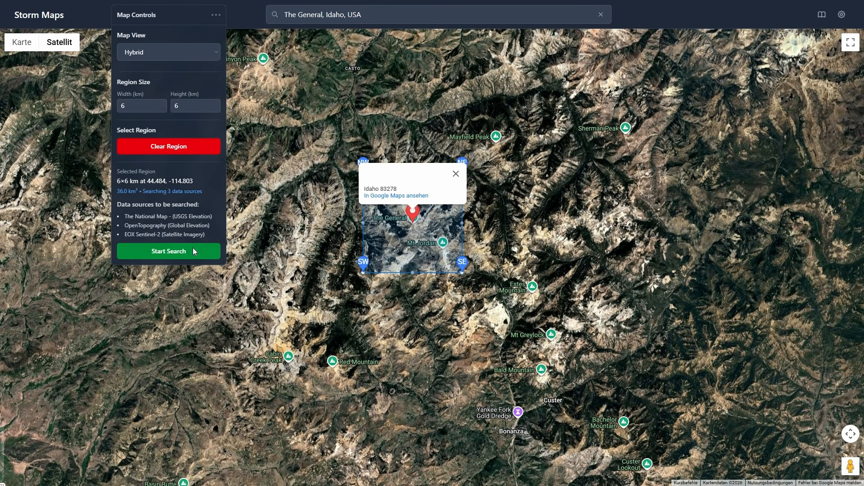
# - Search the data sources for the selected region, uncover the map region from the results window and location pop-up, and review the found files
pyautogui.click(189, 250)
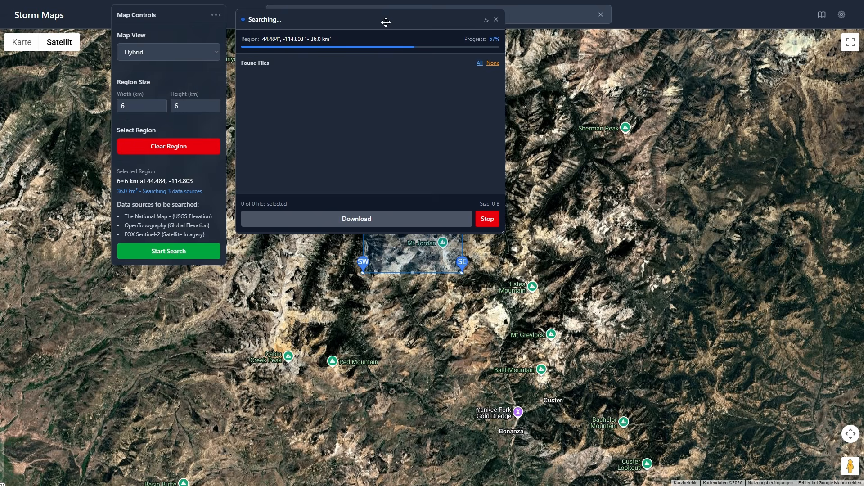
pyautogui.moveTo(387, 22); pyautogui.dragTo(701, 108)
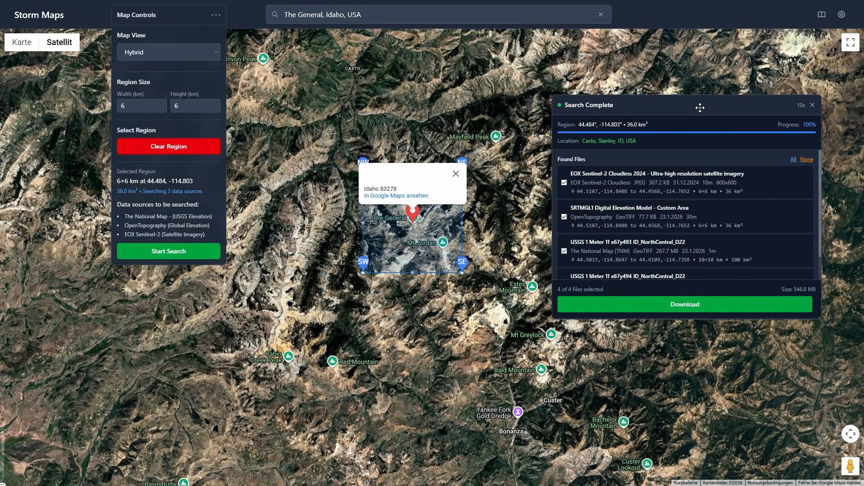
pyautogui.click(456, 174)
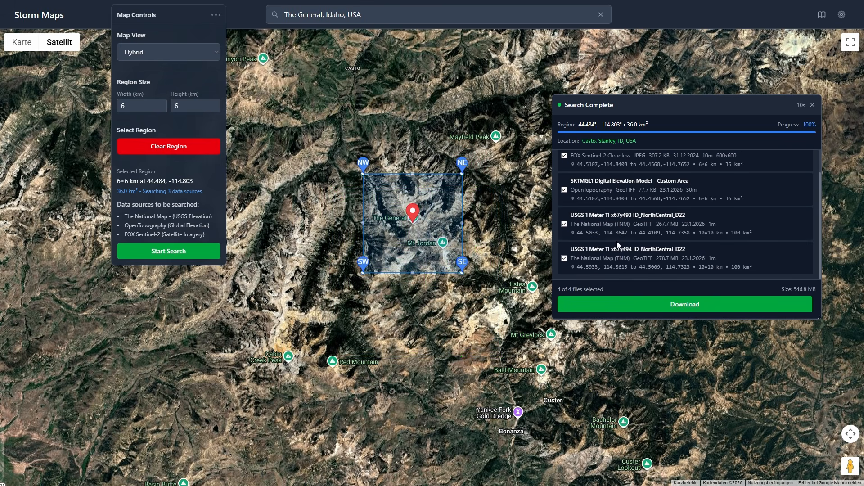
pyautogui.scroll(-1, 621, 261)
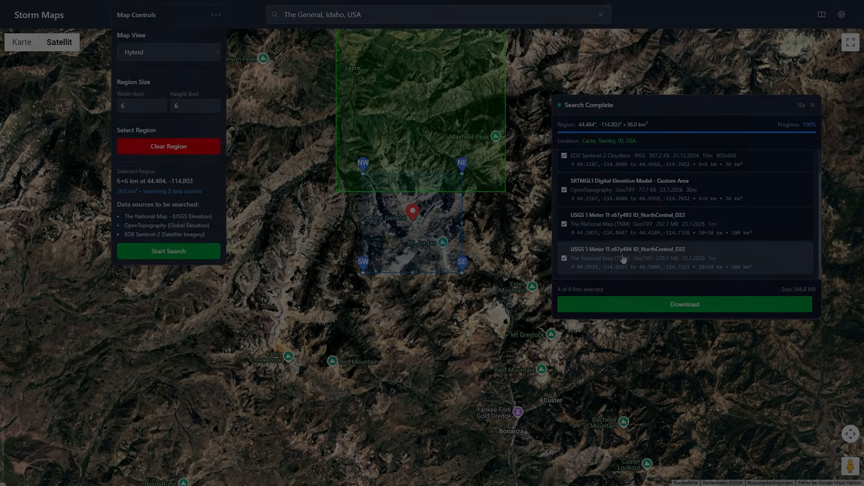
# - Compare the map coverage of the two USGS 1 Meter elevation tiles, x67y493 and x67y494, with the selected region
pyautogui.scroll(1, 616, 232)
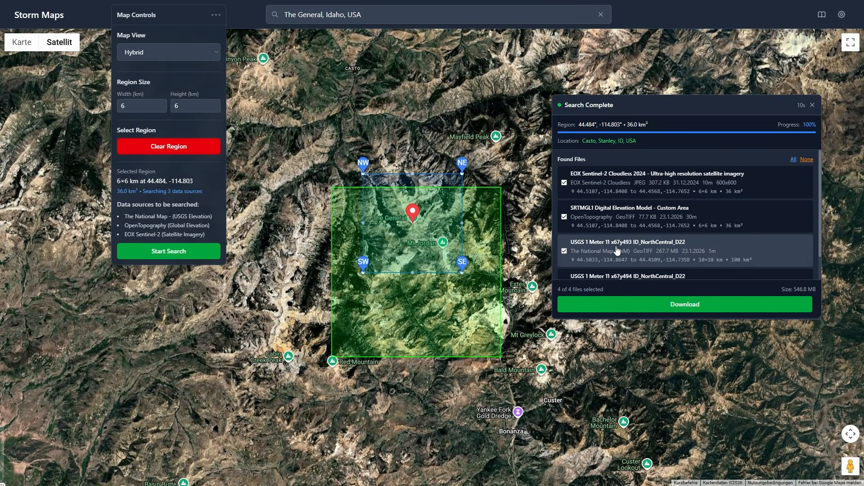
pyautogui.scroll(-1, 617, 241)
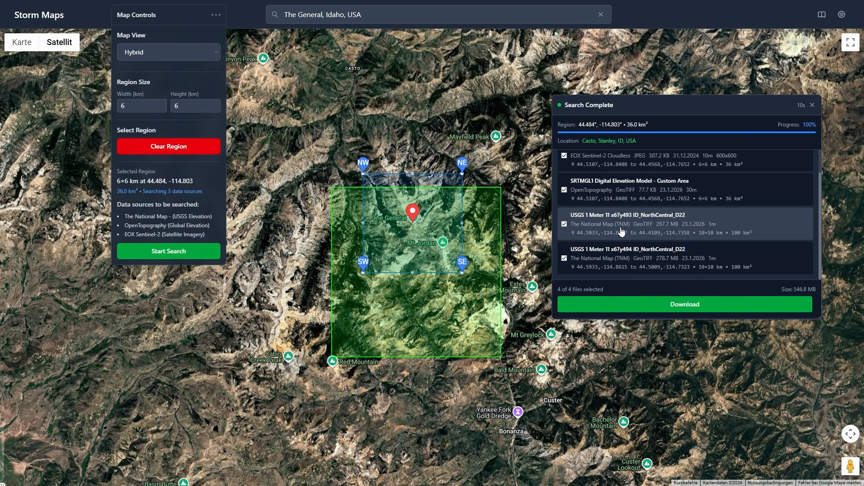
pyautogui.scroll(1, 619, 249)
pyautogui.scroll(-1, 617, 246)
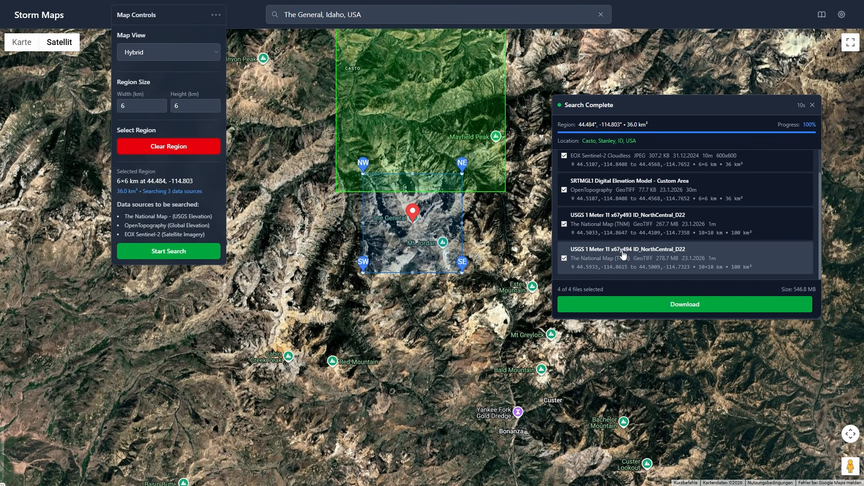
pyautogui.scroll(1, 621, 250)
pyautogui.scroll(-1, 617, 247)
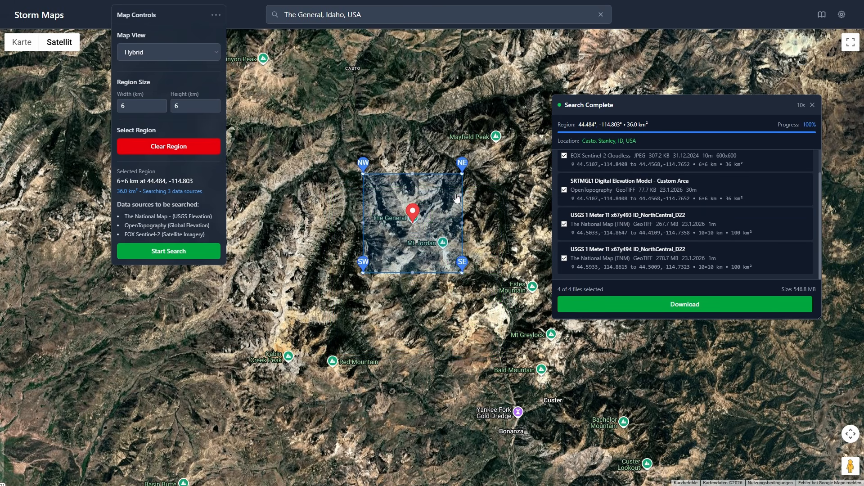
# - Move the selected region slightly south to 44.473, -114.804, search its data sources again, and uncover the region from the results window
pyautogui.click(413, 219)
pyautogui.moveTo(414, 218); pyautogui.dragTo(411, 234)
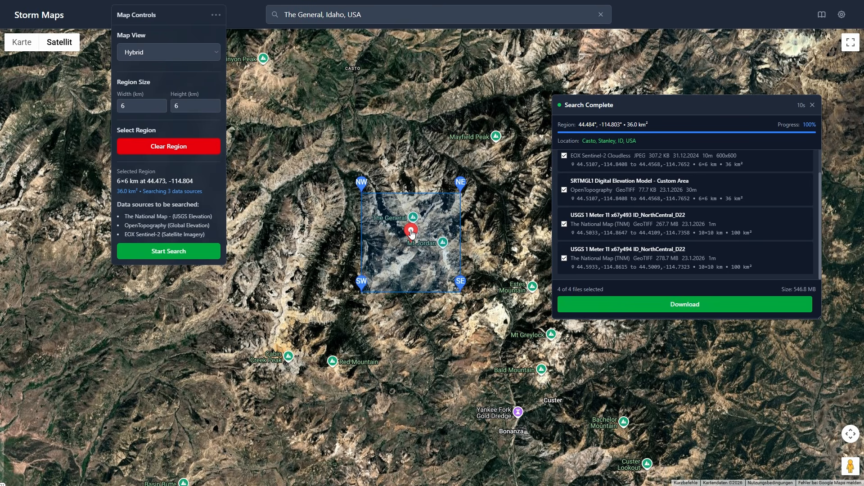
pyautogui.click(186, 260)
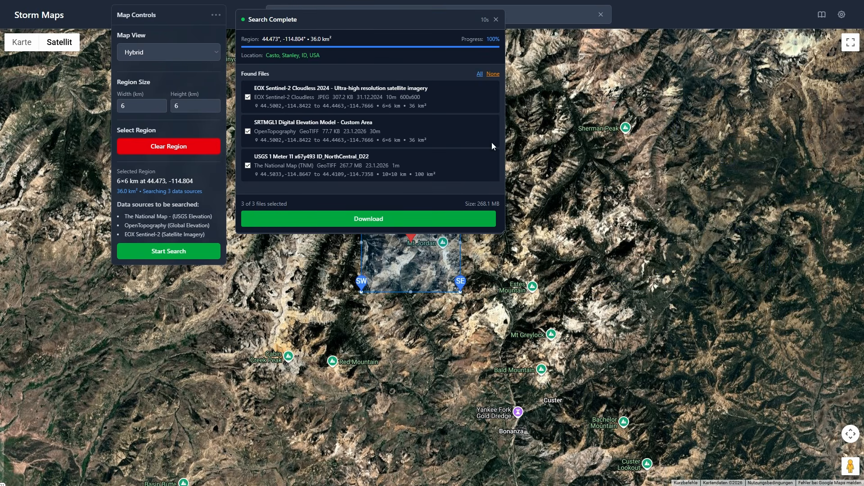
pyautogui.moveTo(386, 18); pyautogui.dragTo(701, 112)
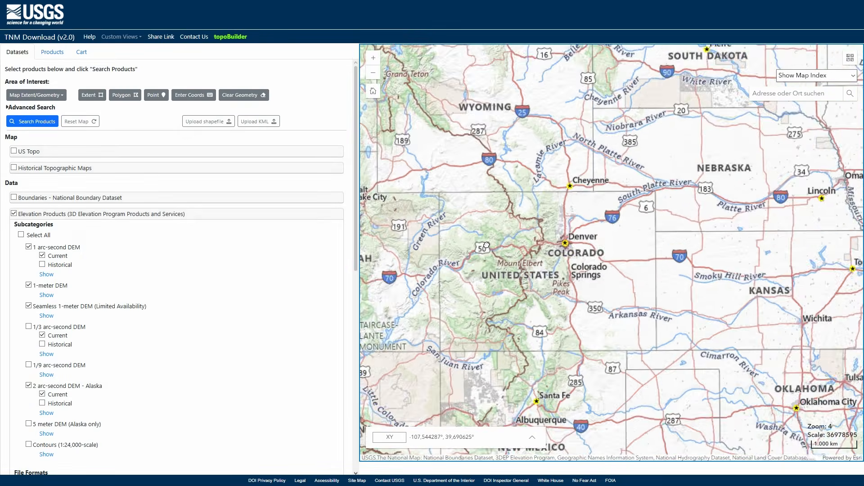
# - Explore the terrain around Colorado on the USGS TNM Download map
pyautogui.scroll(5, 487, 246)
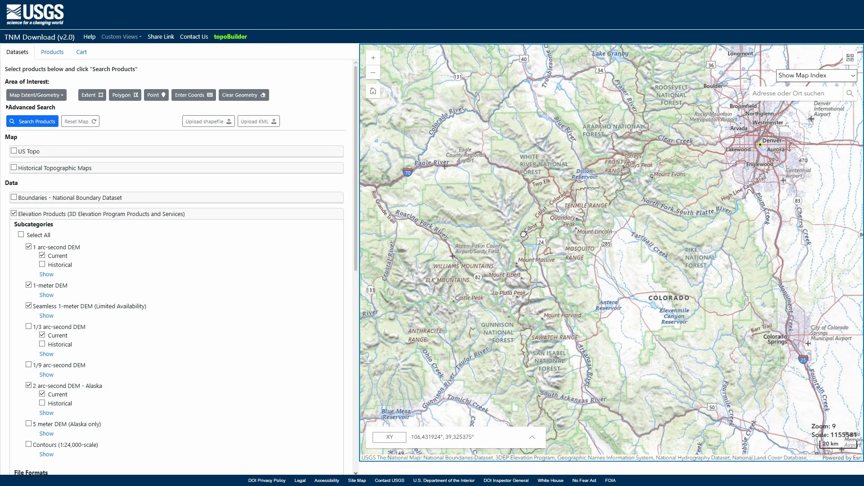
pyautogui.moveTo(662, 273); pyautogui.dragTo(523, 189)
pyautogui.moveTo(772, 331); pyautogui.dragTo(625, 236)
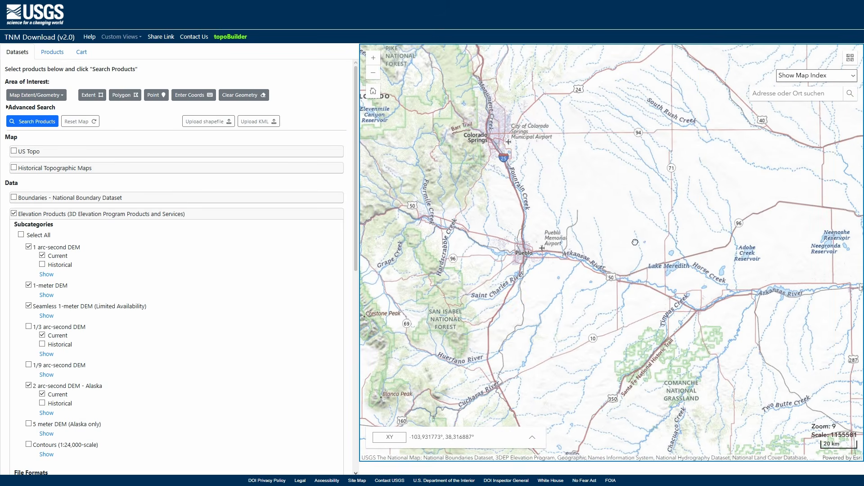
pyautogui.moveTo(427, 319); pyautogui.dragTo(364, 294)
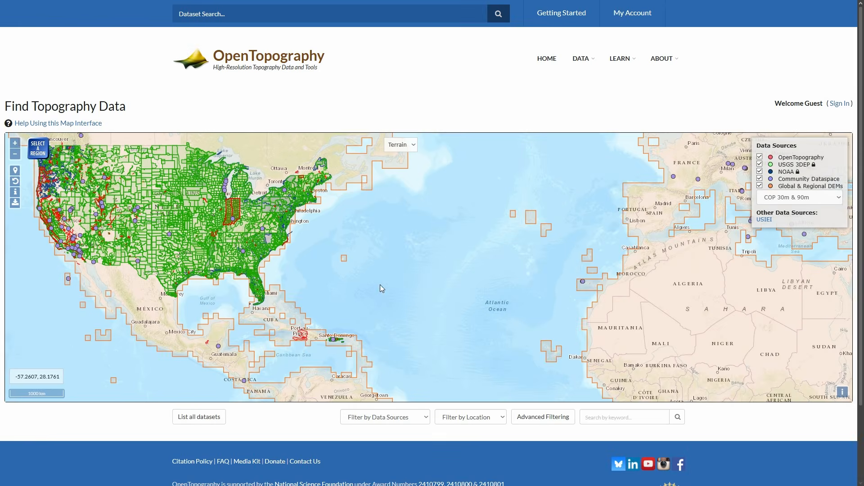
# - Explore the data coverage from the Atlantic to central Europe on the OpenTopography map
pyautogui.moveTo(569, 239); pyautogui.dragTo(386, 295)
pyautogui.scroll(1, 545, 219)
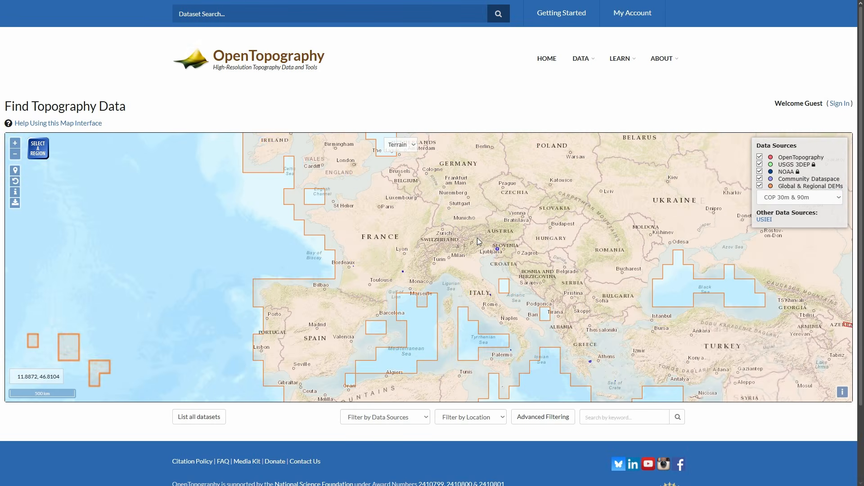
pyautogui.scroll(1, 476, 238)
pyautogui.moveTo(611, 237); pyautogui.dragTo(189, 99)
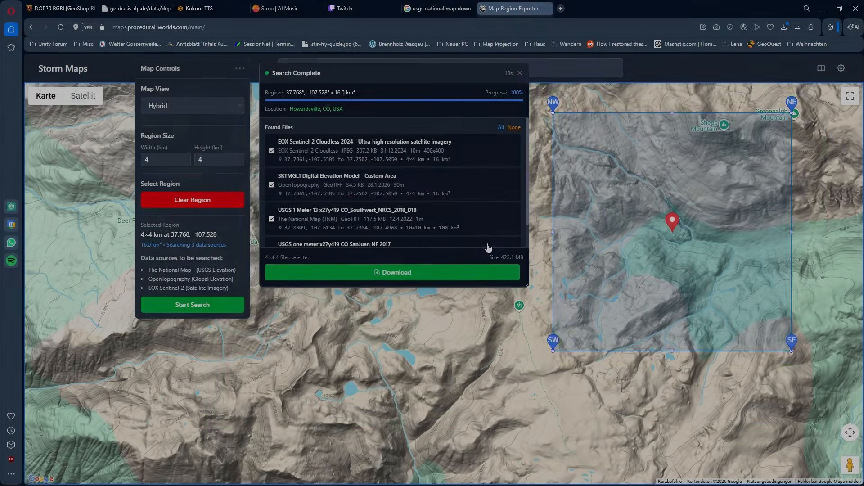
# - Preview the EOX Sentinel-2 Cloudless 2024 imagery over the Howardsville region and toggle its inclusion in the download
pyautogui.moveTo(369, 146)
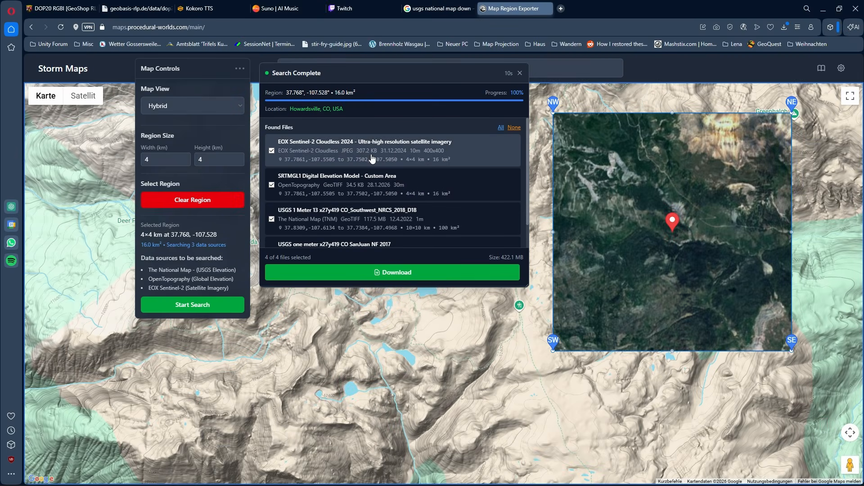
pyautogui.click(272, 150)
pyautogui.moveTo(288, 154)
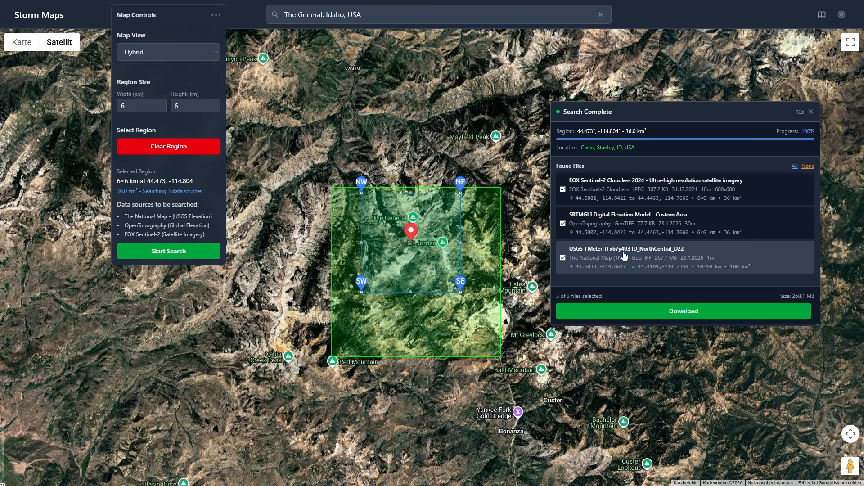
# - Download the files found for The General region and create a folder named The General in D:\GeoData
pyautogui.click(638, 309)
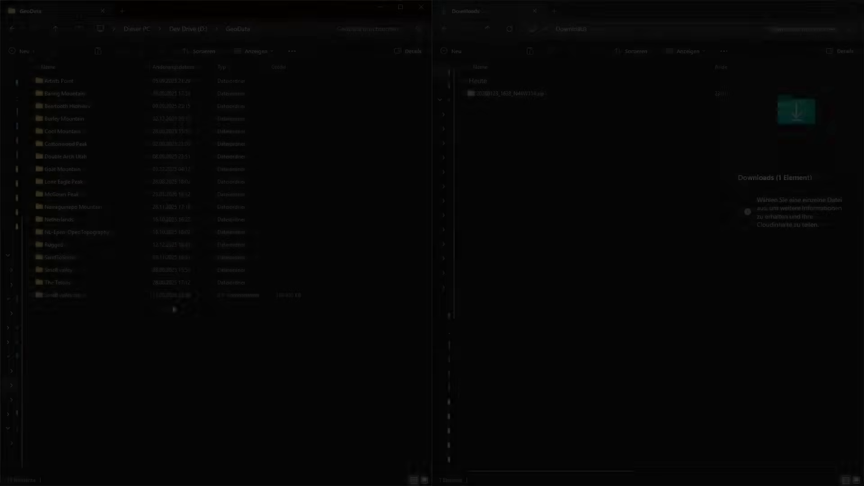
pyautogui.rightClick(110, 333)
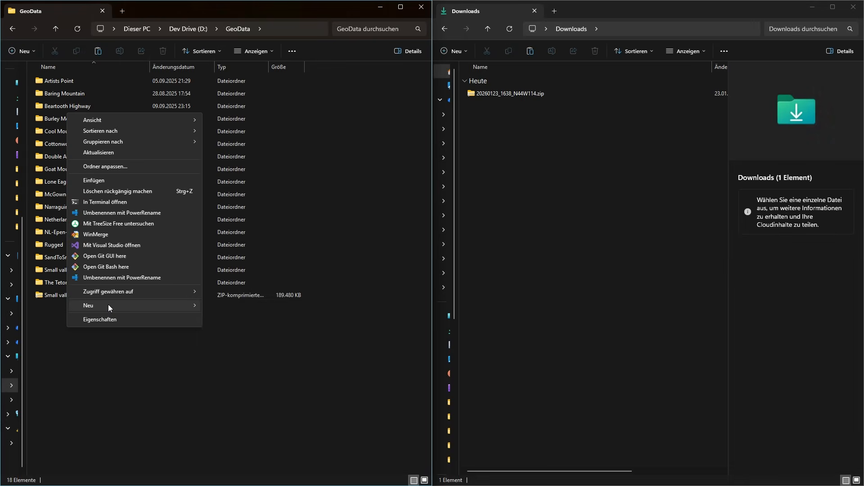
pyautogui.moveTo(108, 304)
pyautogui.click(238, 307)
pyautogui.write('The General')
pyautogui.press('Return')
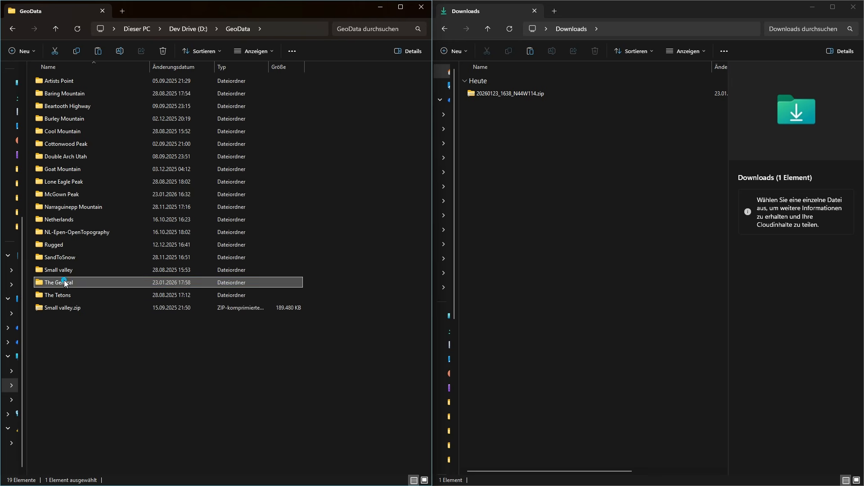
# - Extract the contents of 20260123_1638_N44W114.zip from Downloads into the folder The General
pyautogui.press('Return')
pyautogui.click(541, 93)
pyautogui.doubleClick(541, 88)
pyautogui.hotkey('ctrl', 'a')
pyautogui.moveTo(516, 93); pyautogui.dragTo(133, 153)
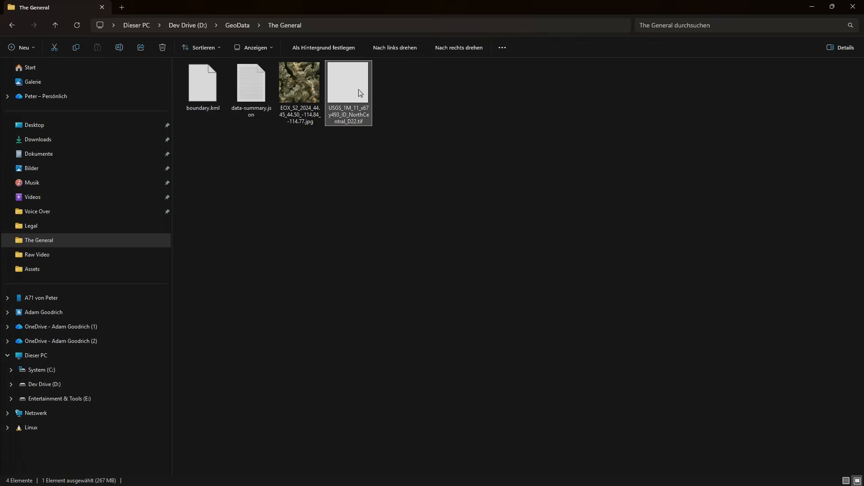
# - Inspect the extracted imagery and data summary files, and read through the metadata in data-summary.json
pyautogui.click(297, 83)
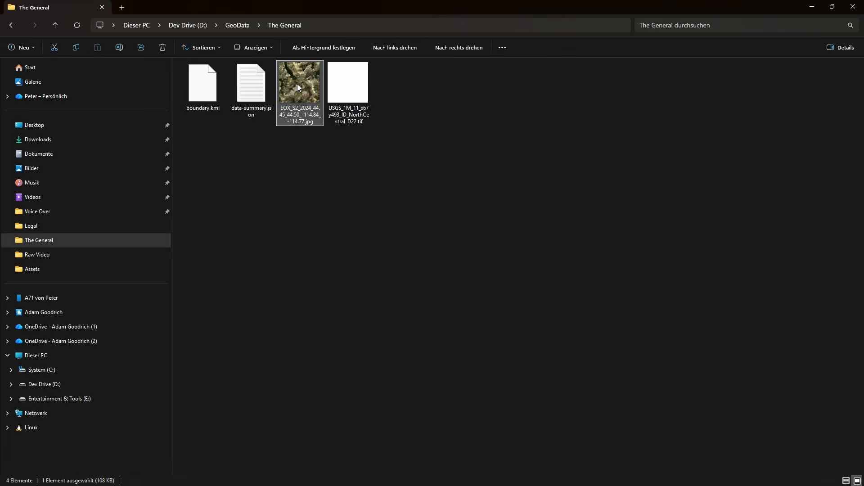
pyautogui.click(252, 90)
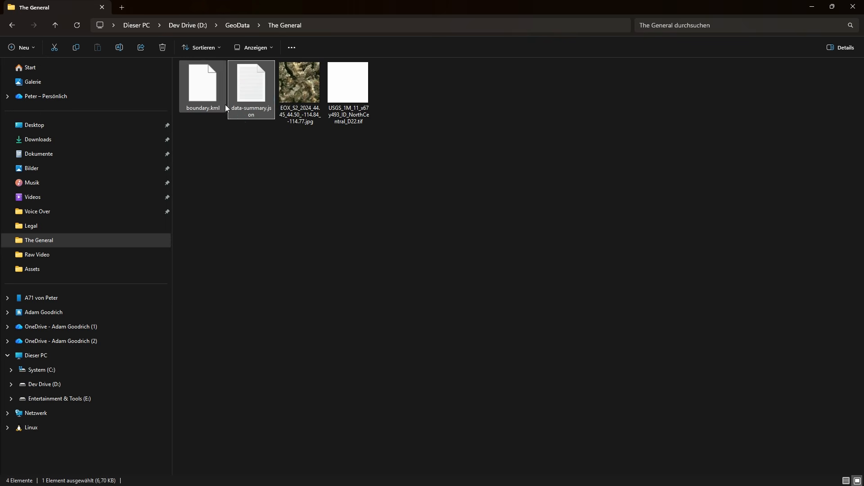
pyautogui.doubleClick(251, 87)
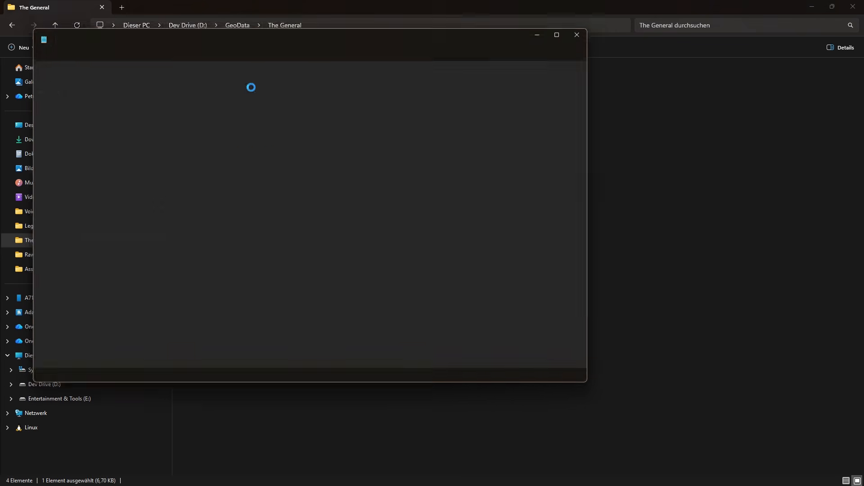
pyautogui.moveTo(263, 35); pyautogui.dragTo(316, 42)
pyautogui.scroll(-20, 214, 305)
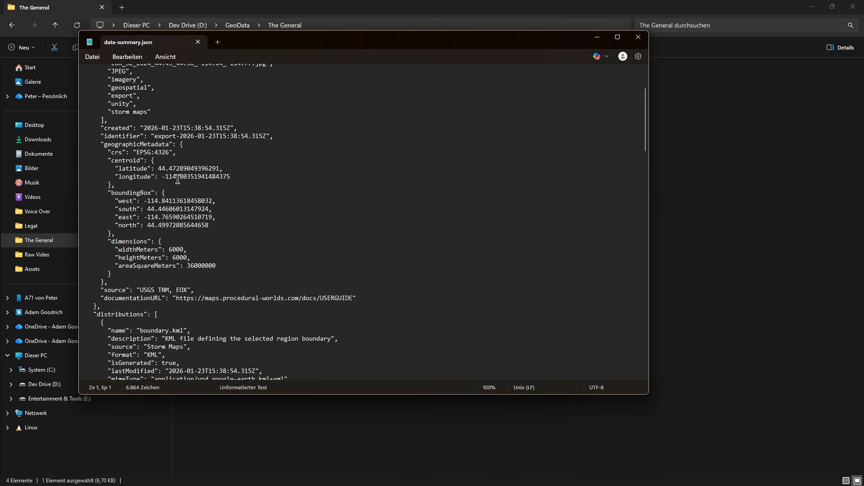
pyautogui.scroll(-15, 214, 305)
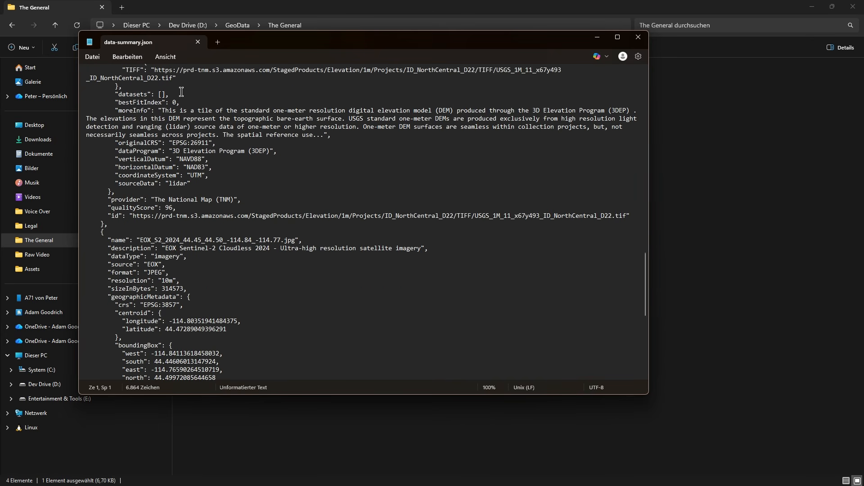
pyautogui.scroll(-3, 199, 277)
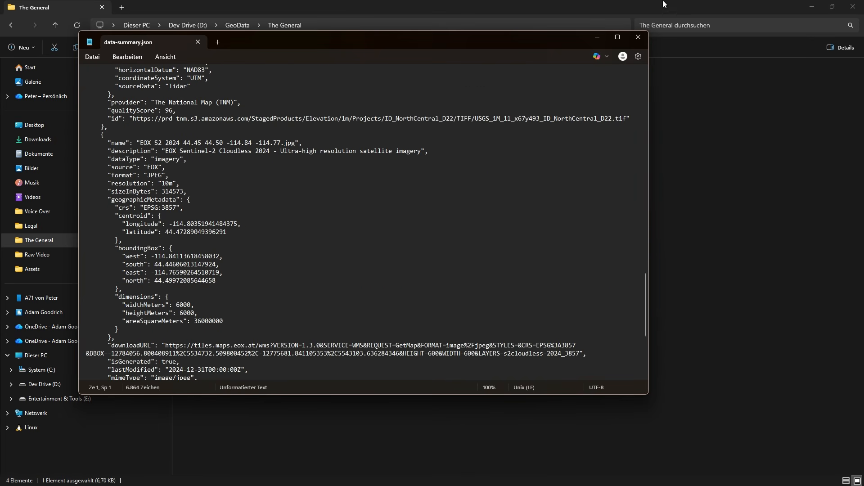
pyautogui.click(638, 37)
# - Open boundary.kml to examine the exported region's boundary coordinates, and close it again
pyautogui.click(208, 113)
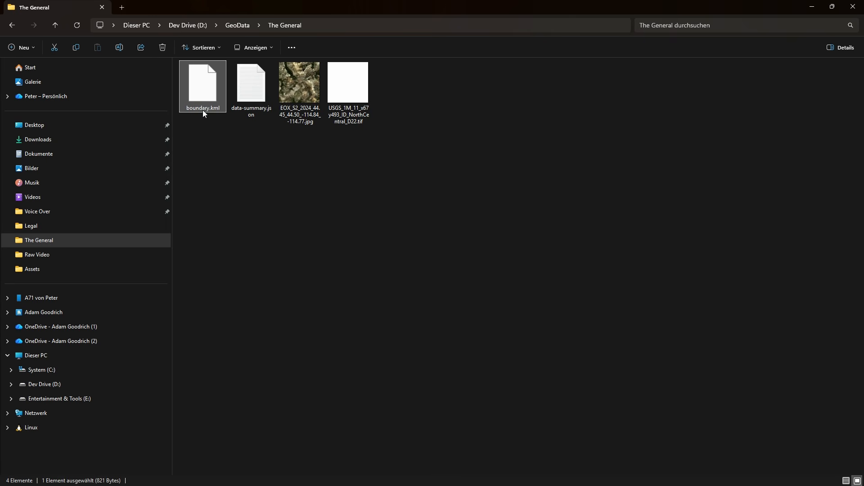
pyautogui.doubleClick(208, 107)
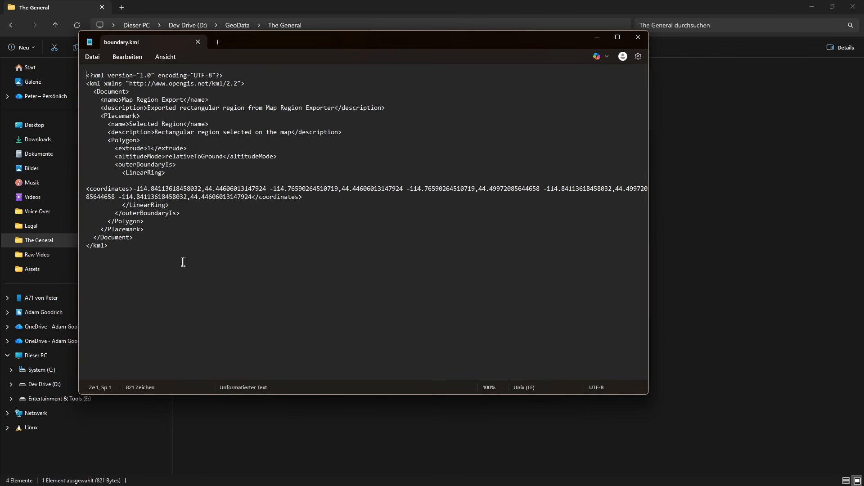
pyautogui.click(639, 37)
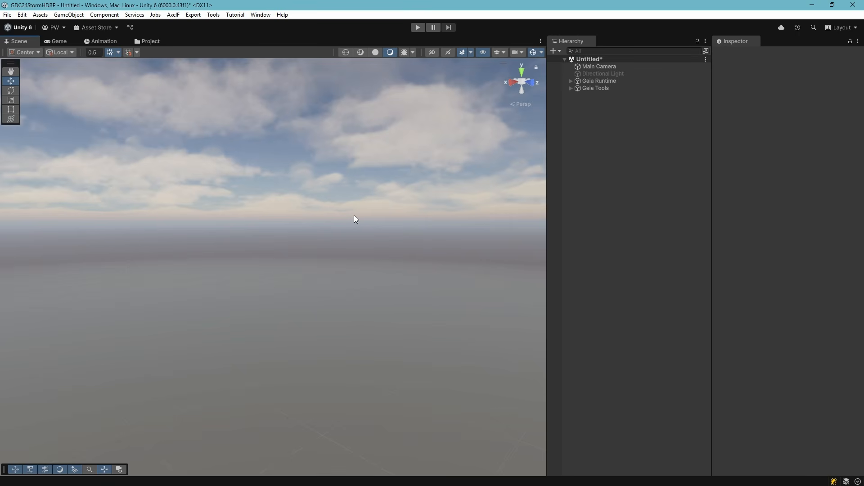
# - Switch to Unity, open the Storm Manager, and expand the Storm Geospatial plugin with the window enlarged to show its full contents
pyautogui.click(260, 15)
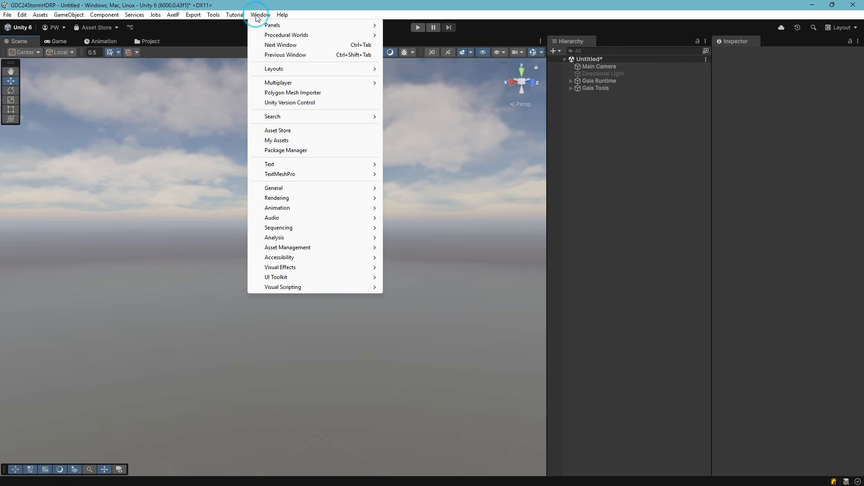
pyautogui.moveTo(356, 35)
pyautogui.moveTo(419, 46)
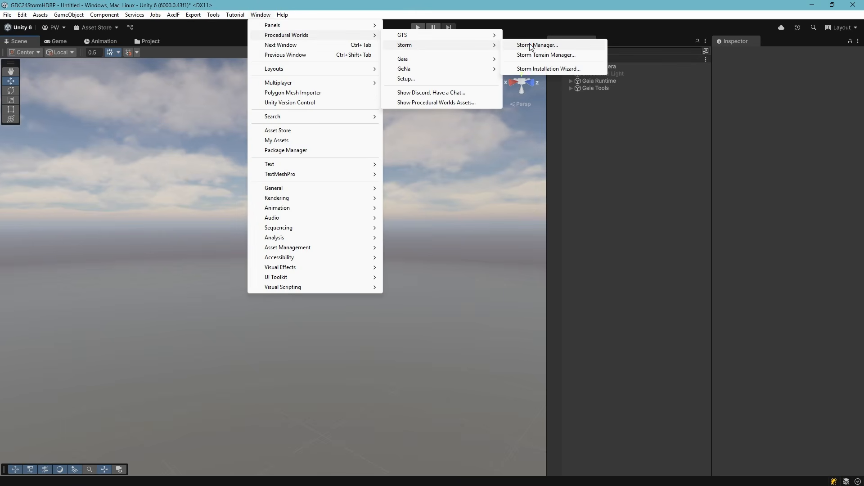
pyautogui.click(528, 45)
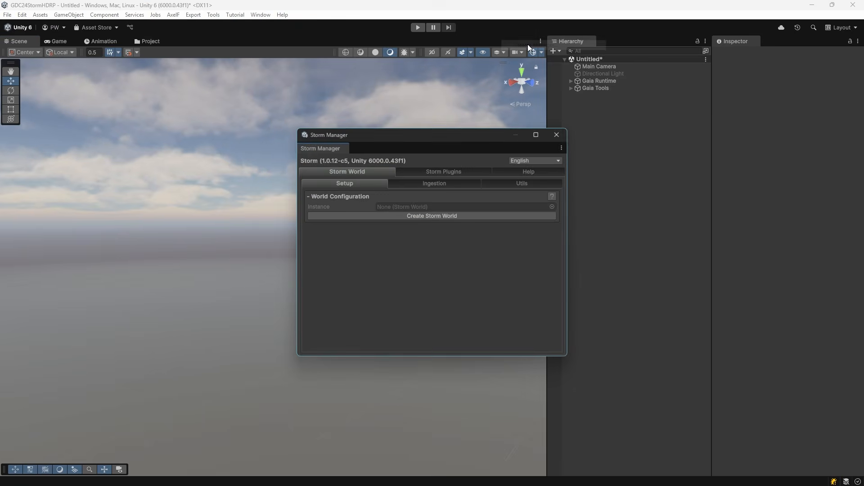
pyautogui.click(449, 174)
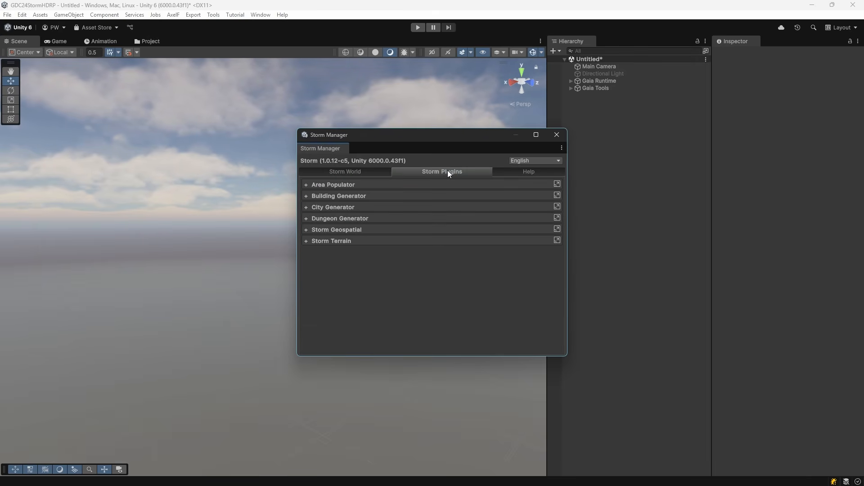
pyautogui.click(306, 230)
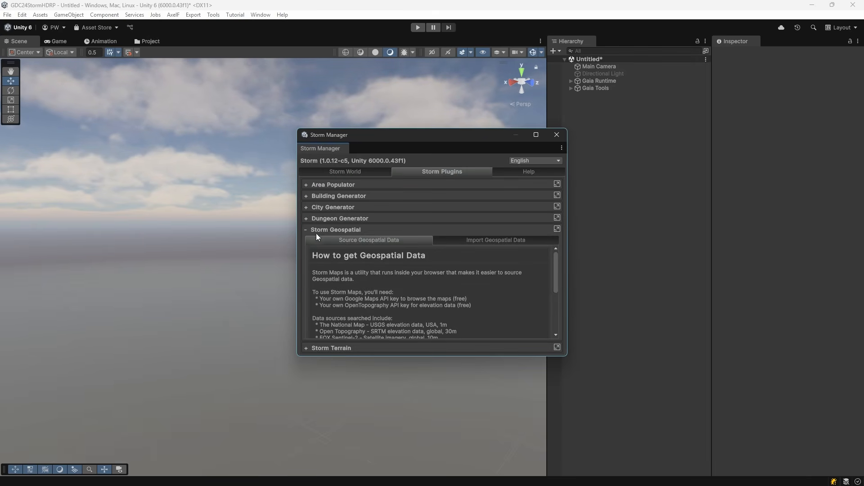
pyautogui.moveTo(396, 355); pyautogui.dragTo(410, 471)
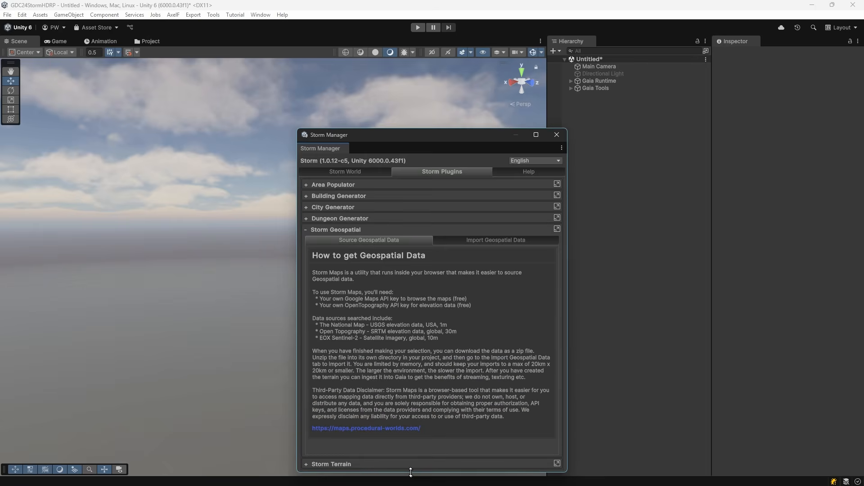
# - Open the geospatial data import and choose the folder The General in GeoData as the geopackage directory
pyautogui.click(499, 241)
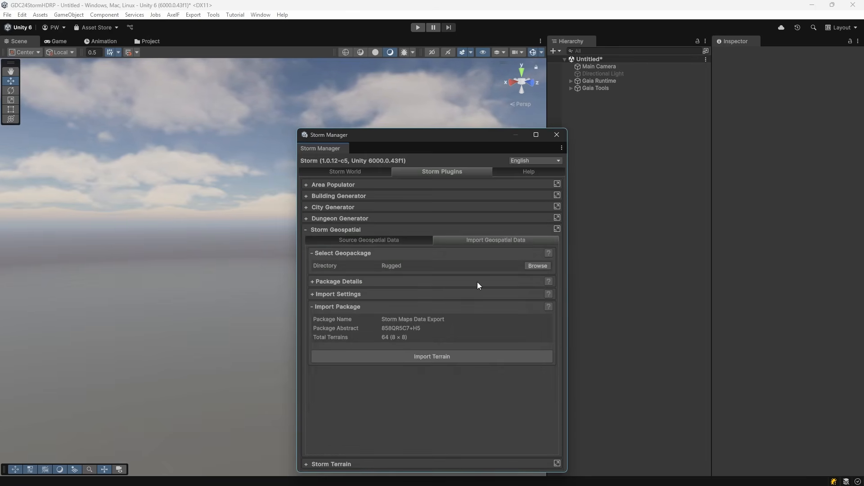
pyautogui.click(537, 266)
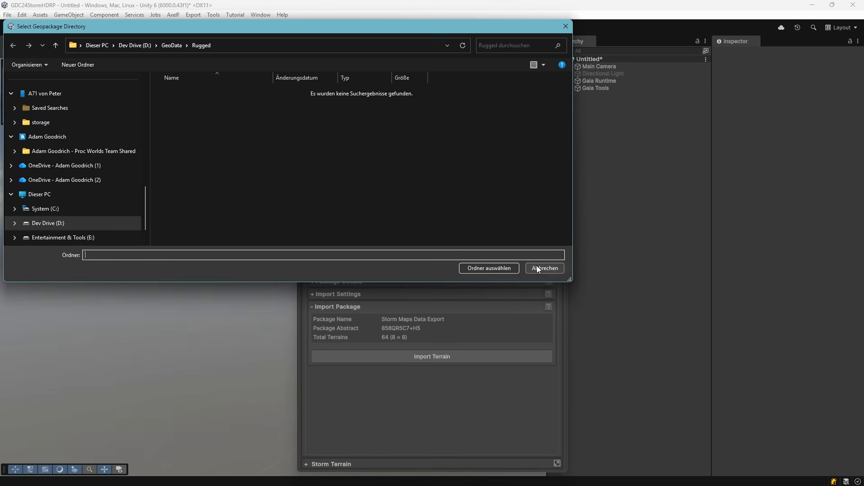
pyautogui.click(174, 46)
pyautogui.scroll(-2, 216, 135)
pyautogui.doubleClick(216, 230)
pyautogui.click(479, 268)
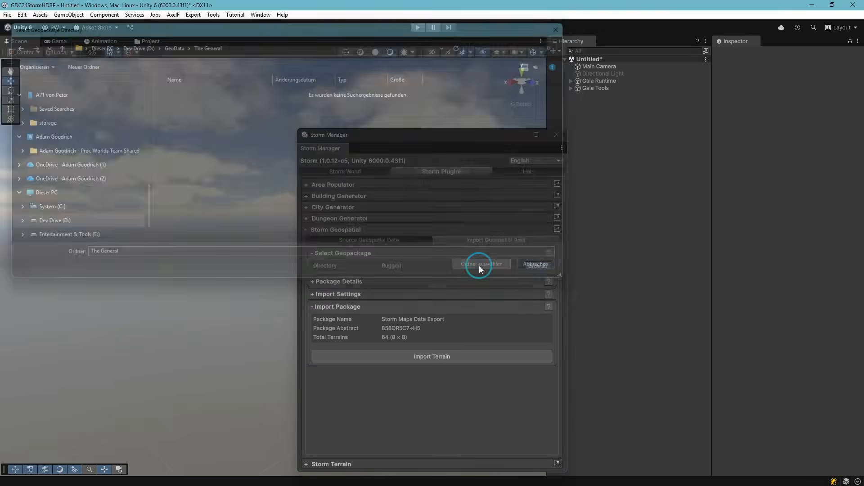
# - Enlarge the Storm Manager window and review the selected geopackage's details and data files
pyautogui.click(448, 132)
pyautogui.moveTo(447, 128); pyautogui.dragTo(444, 35)
pyautogui.click(311, 184)
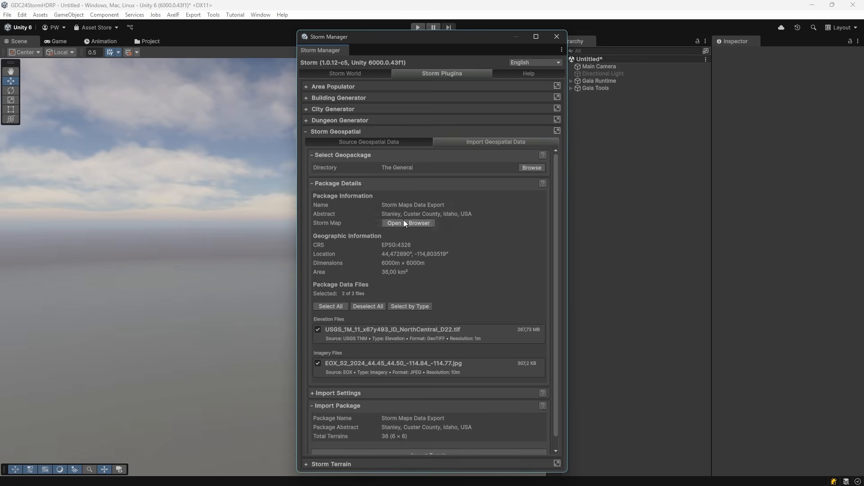
pyautogui.click(313, 184)
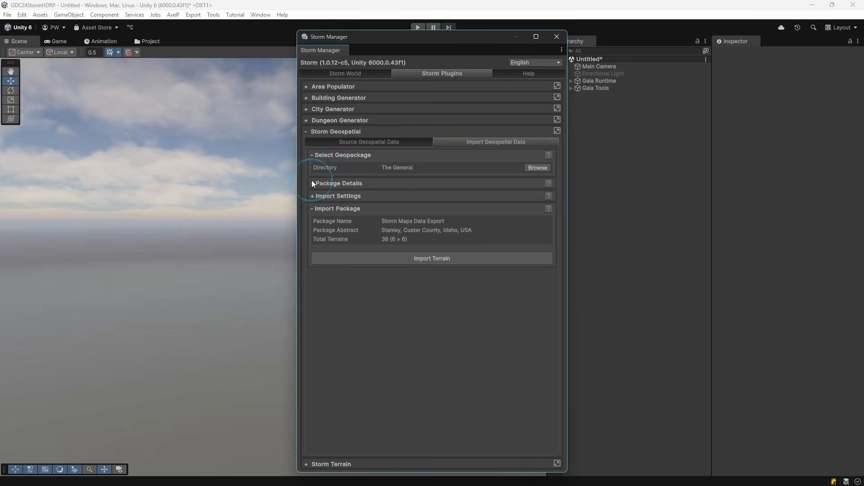
# - Review the import settings, import the terrain with Generate Terrain and Apply Imagery enabled, and look over it in the scene
pyautogui.click(312, 197)
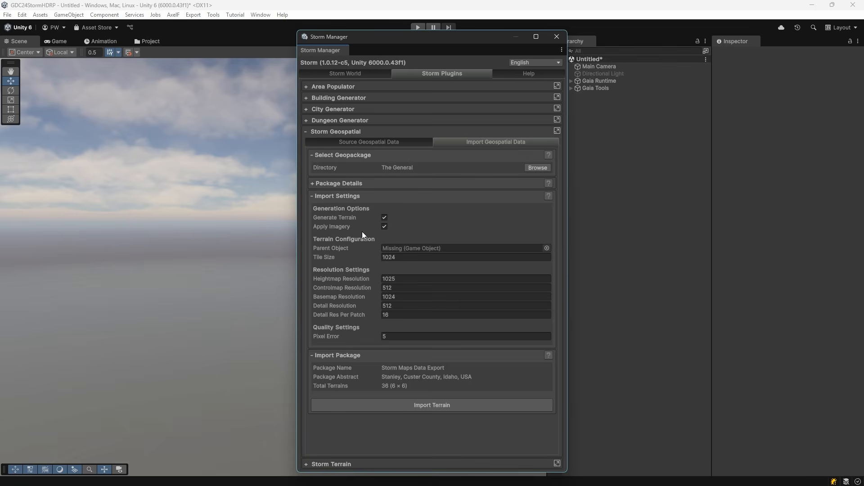
pyautogui.click(416, 405)
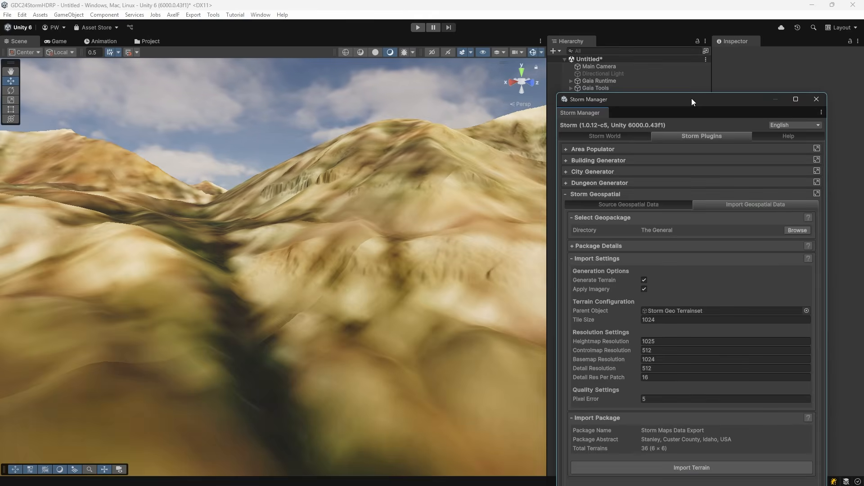
pyautogui.moveTo(290, 222); pyautogui.dragTo(268, 304, button='right')
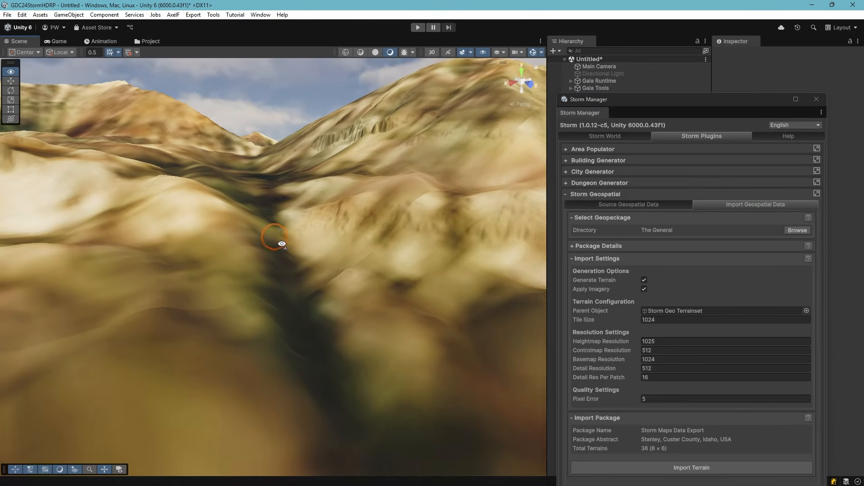
pyautogui.scroll(2, 264, 252)
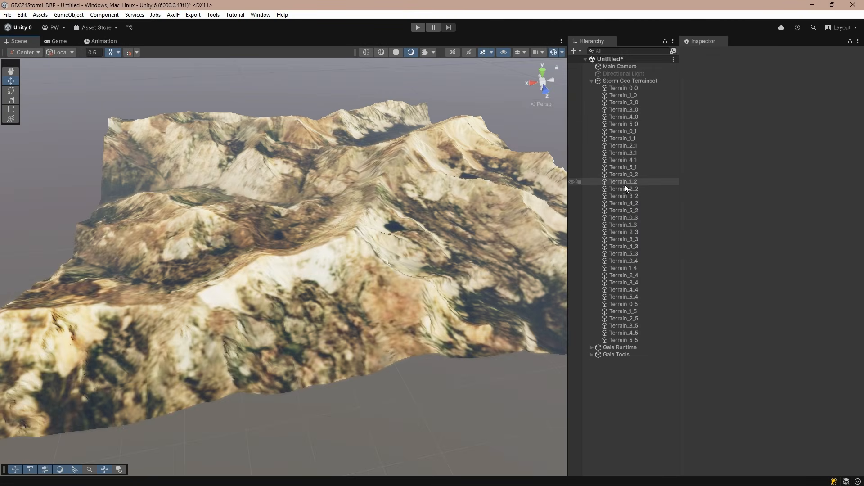
# - Inspect terrain tiles Terrain_2_1, Terrain_2_2 and Terrain_0_4, and examine the last tile's terrain layer and diffuse texture
pyautogui.click(624, 145)
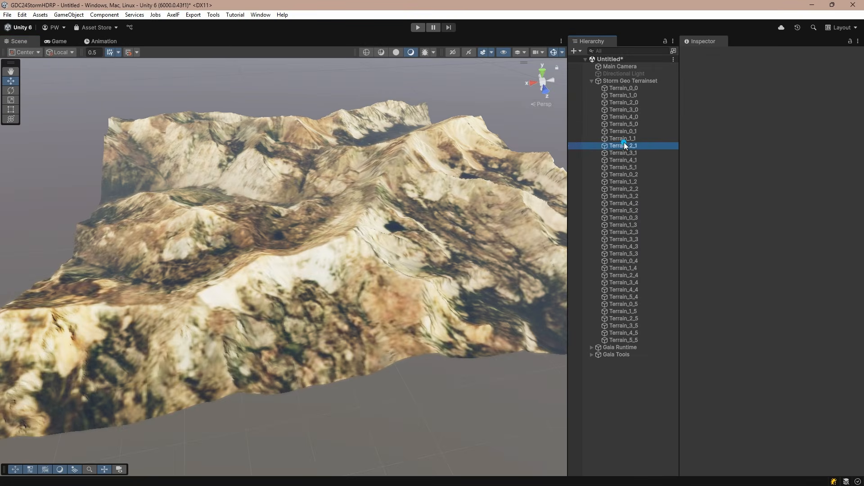
pyautogui.click(626, 189)
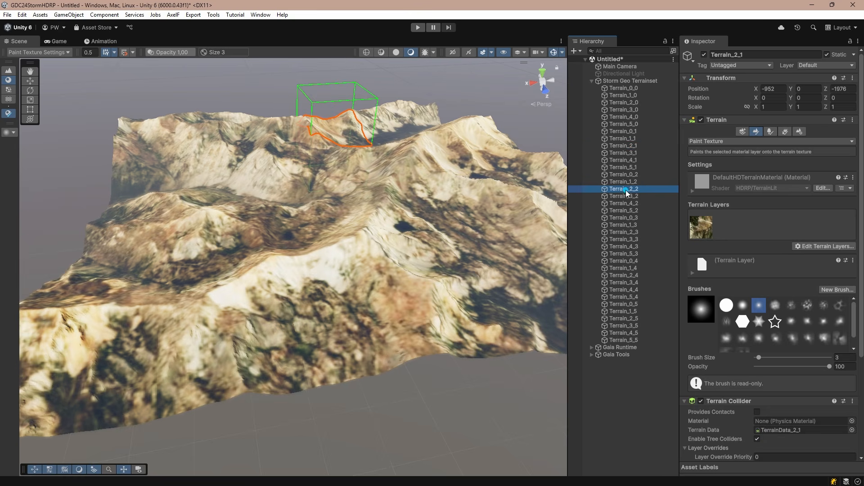
pyautogui.click(624, 260)
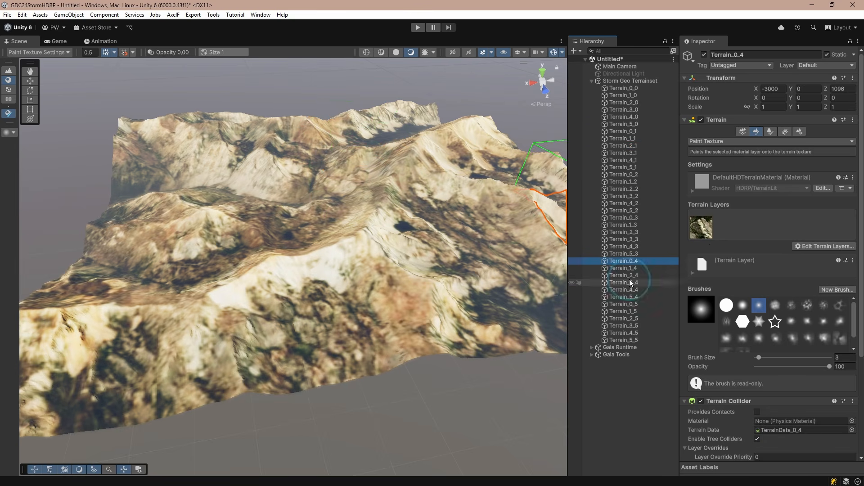
pyautogui.click(698, 237)
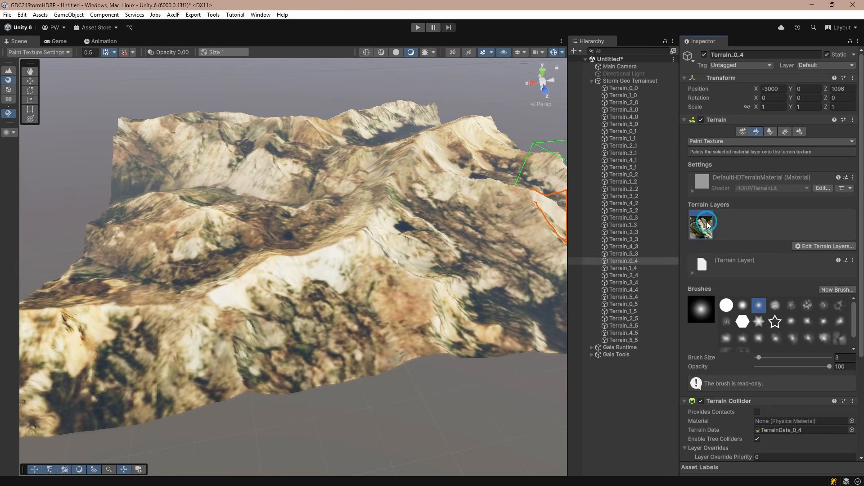
pyautogui.click(693, 273)
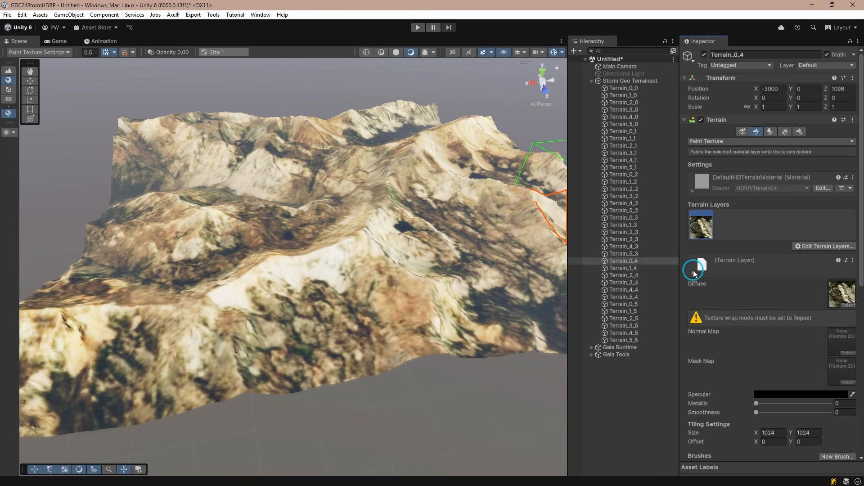
pyautogui.doubleClick(842, 294)
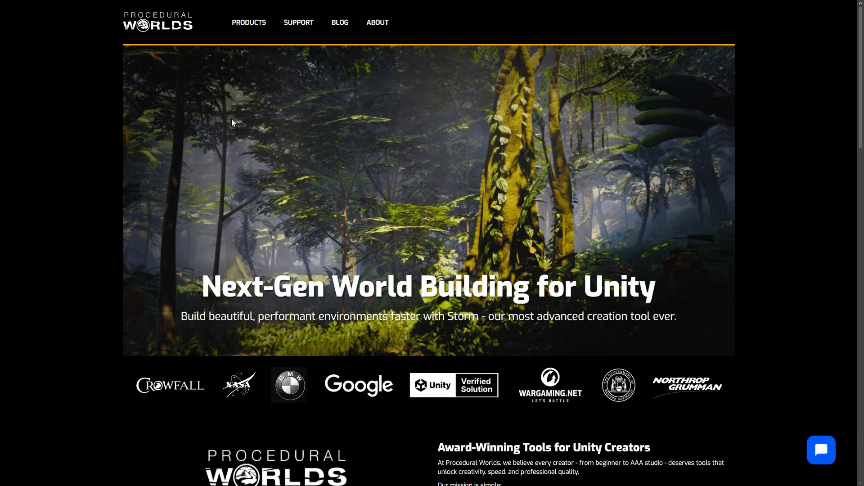
# - Switch to the Procedural Worlds website, open its Contact Us page and view the message form
pyautogui.moveTo(377, 24)
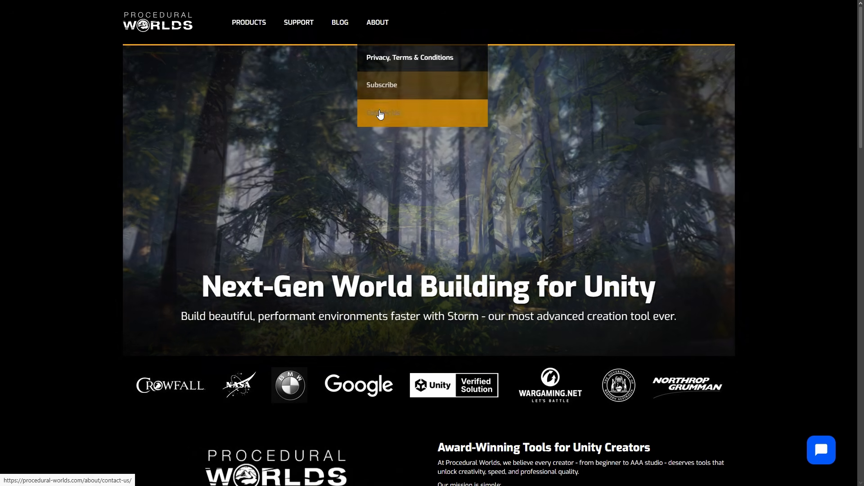
pyautogui.click(379, 113)
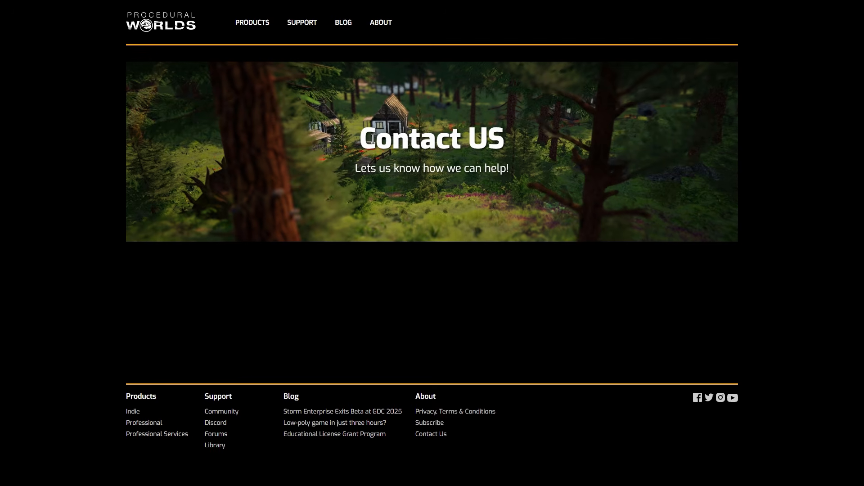
pyautogui.scroll(-2, 328, 252)
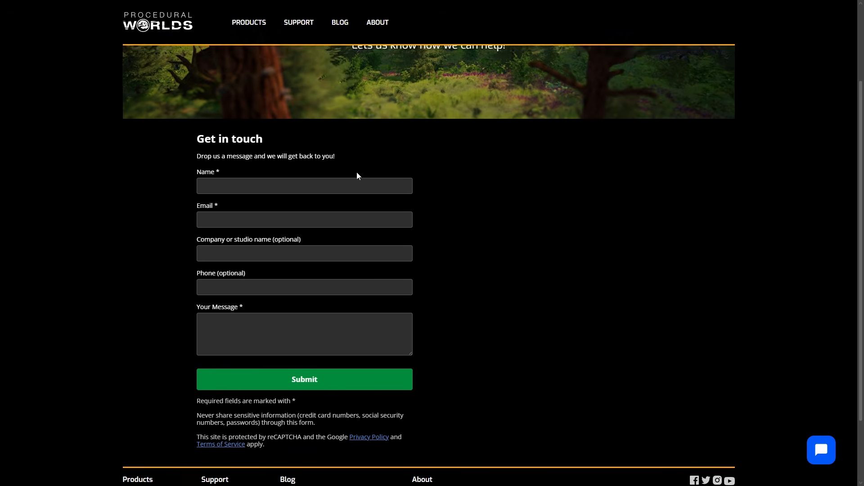
pyautogui.scroll(-2, 411, 158)
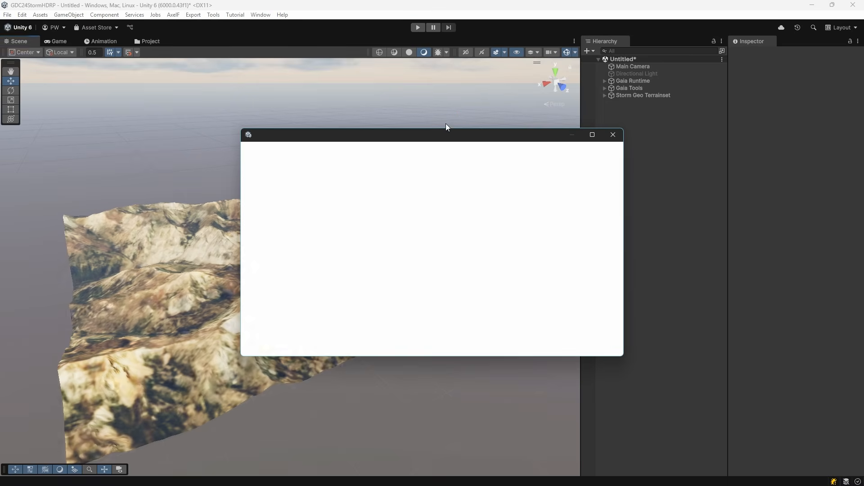
# - Switch back to Unity, open world creation in the Gaia Manager and review the advanced world size settings beside the terrain preview
pyautogui.click(368, 186)
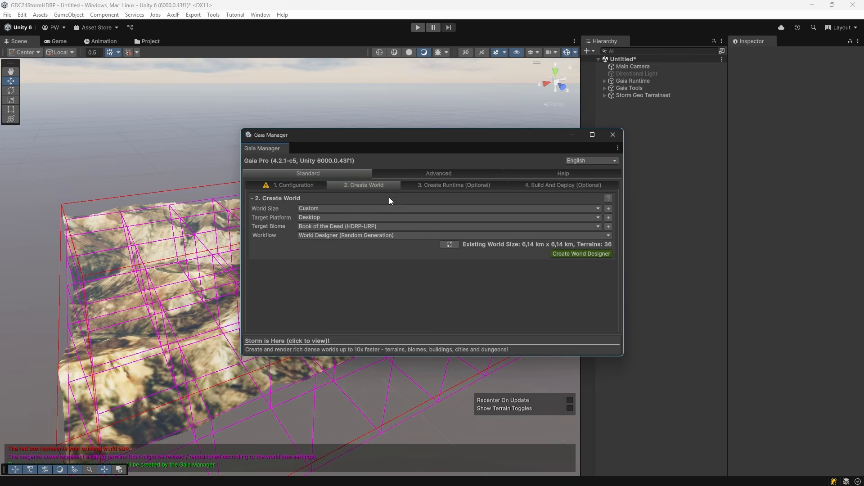
pyautogui.moveTo(443, 135); pyautogui.dragTo(714, 130)
pyautogui.keyDown('alt'); pyautogui.moveTo(490, 167); pyautogui.dragTo(423, 200); pyautogui.keyUp('alt')
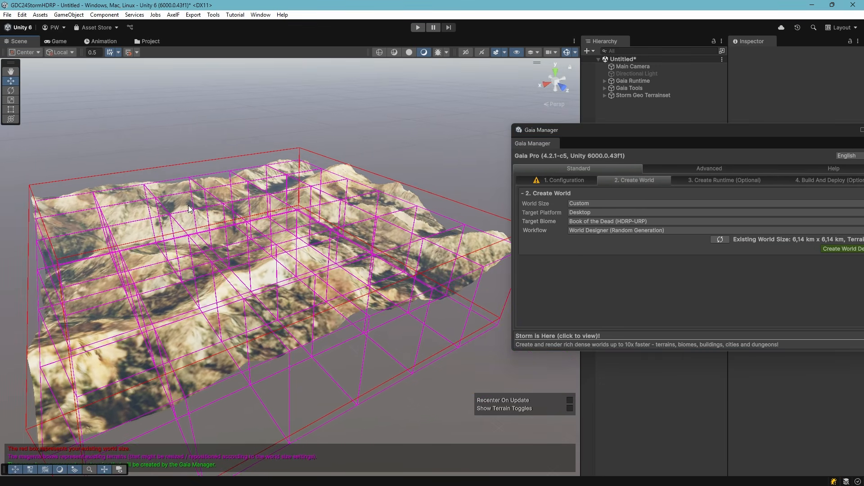
pyautogui.moveTo(632, 132); pyautogui.dragTo(539, 111)
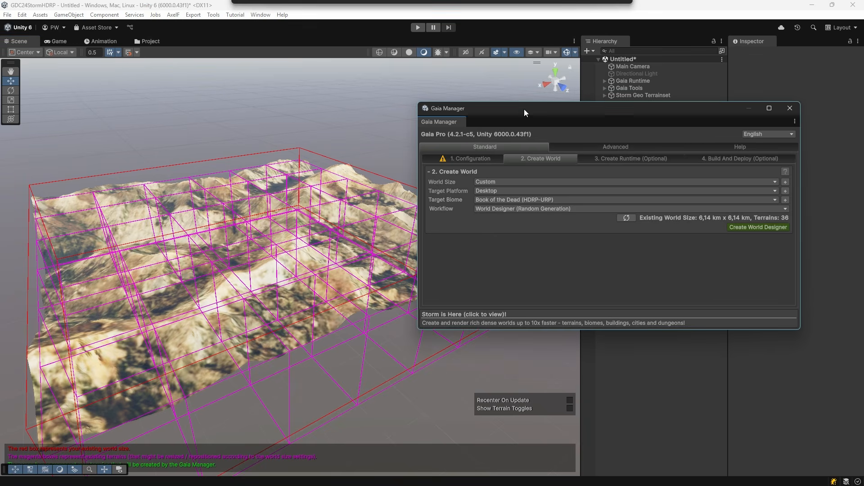
pyautogui.click(780, 182)
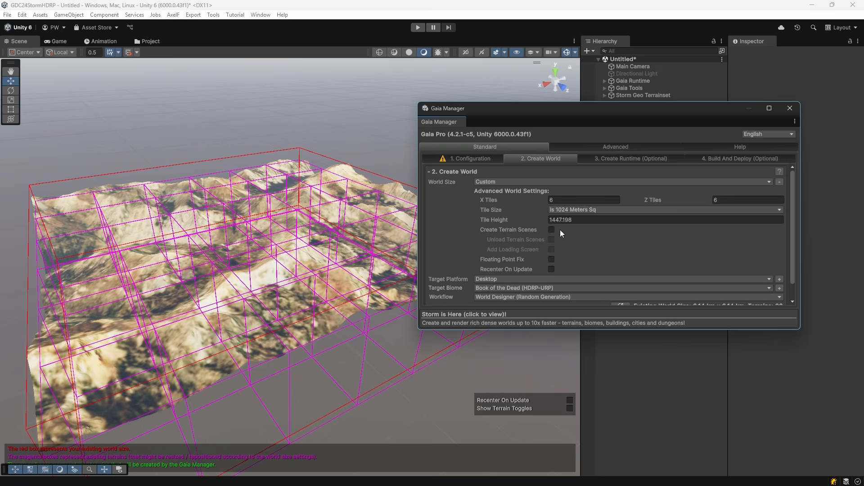
pyautogui.scroll(-2, 560, 230)
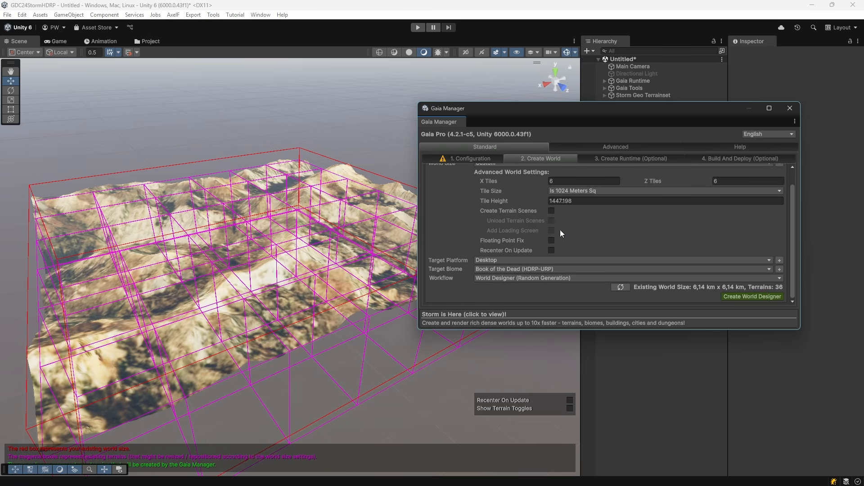
# - Set the target biome to NM-MOE Mountain Environment and the workflow to Ingest or Update World, and update the terrains
pyautogui.click(530, 269)
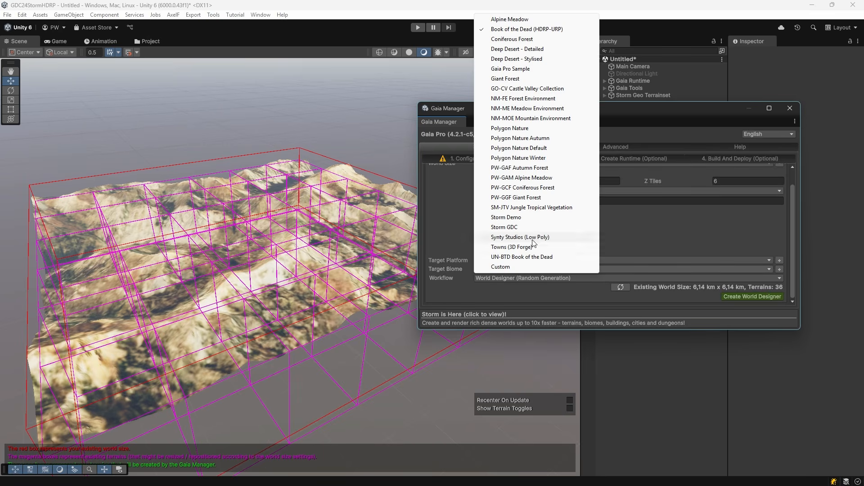
pyautogui.click(545, 118)
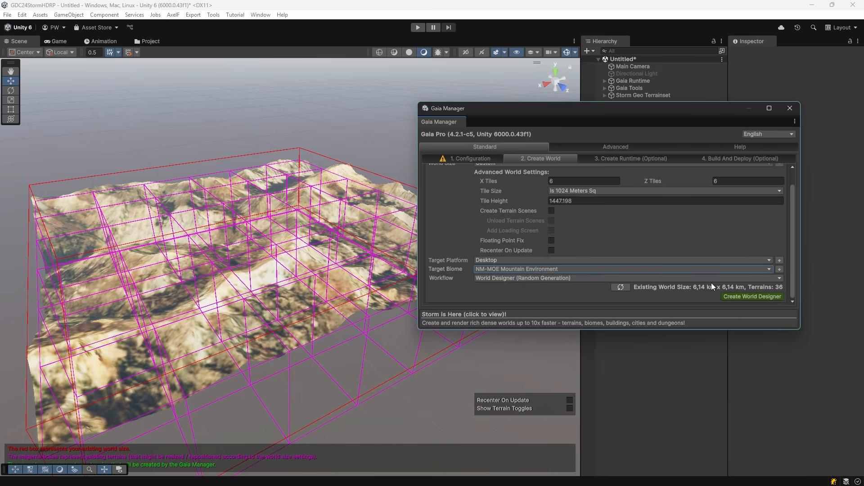
pyautogui.click(700, 279)
pyautogui.click(561, 308)
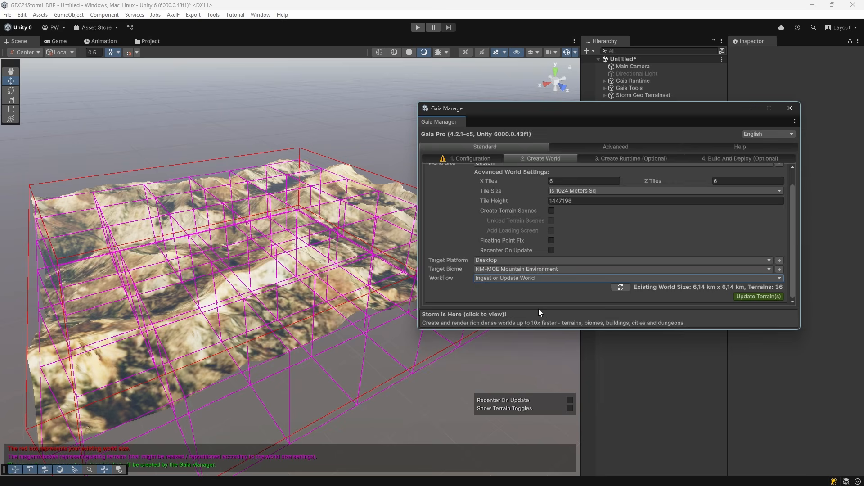
pyautogui.click(764, 297)
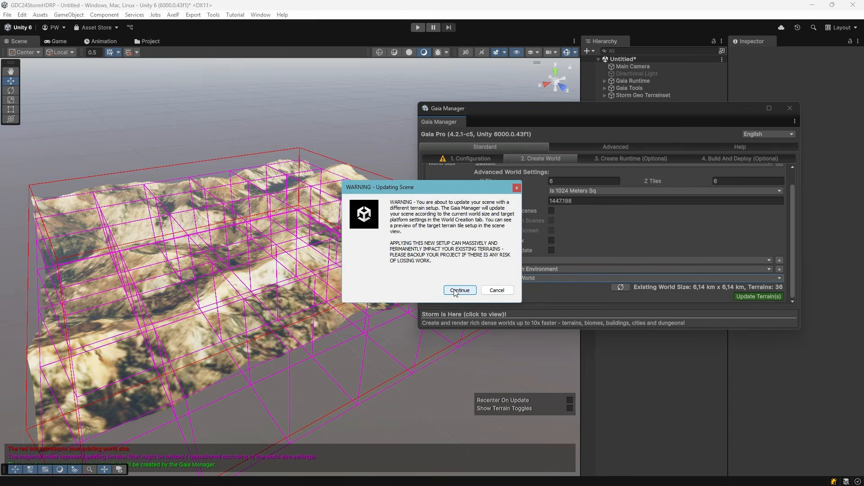
pyautogui.click(458, 290)
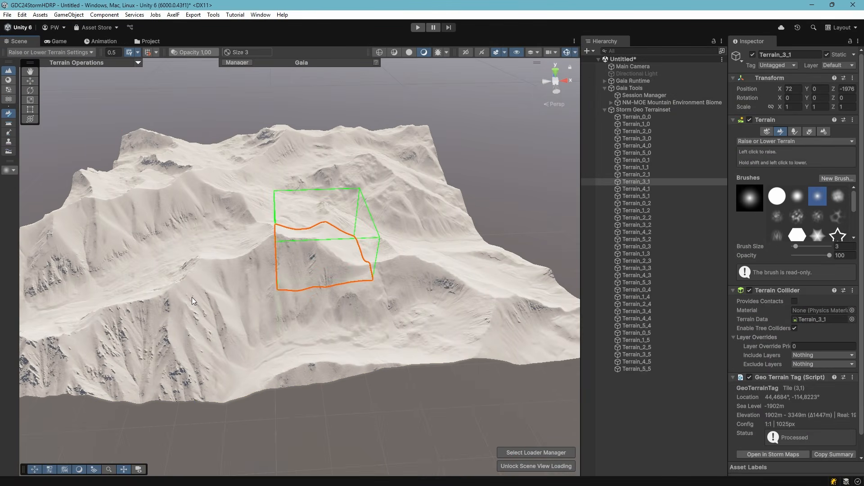
# - Select several ingested terrain tiles across the scene with the Move tool to inspect their components and Geo Terrain Tag data
pyautogui.press('w')
pyautogui.click(192, 297)
pyautogui.click(111, 207)
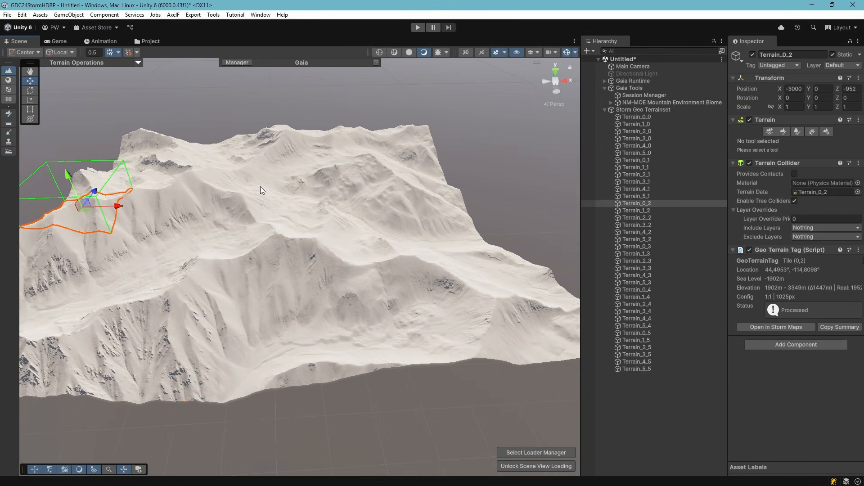
pyautogui.click(260, 187)
pyautogui.click(323, 283)
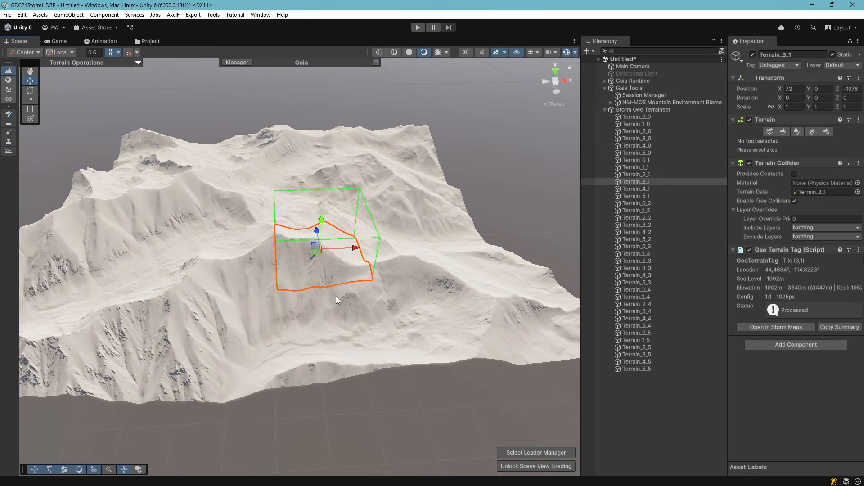
pyautogui.click(428, 319)
pyautogui.click(420, 189)
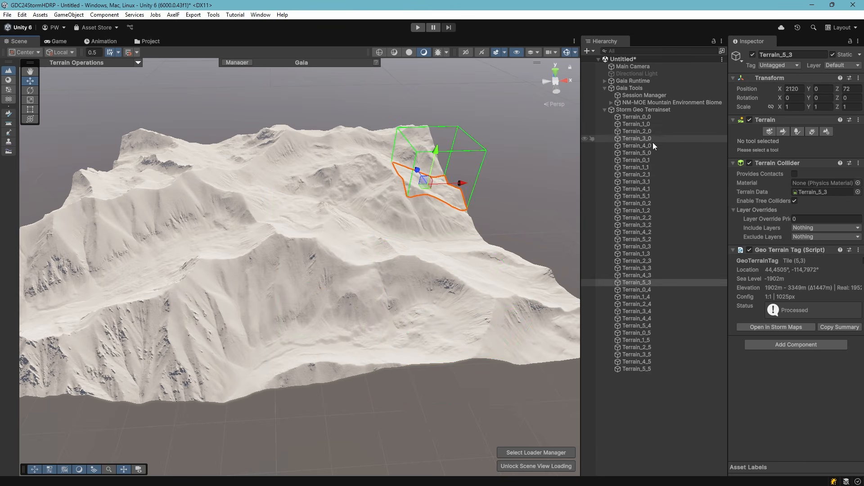
# - Select the NM-MOE Mountain Environment Biome and locate its Mountain Environment-Textures spawner in the hierarchy
pyautogui.click(660, 102)
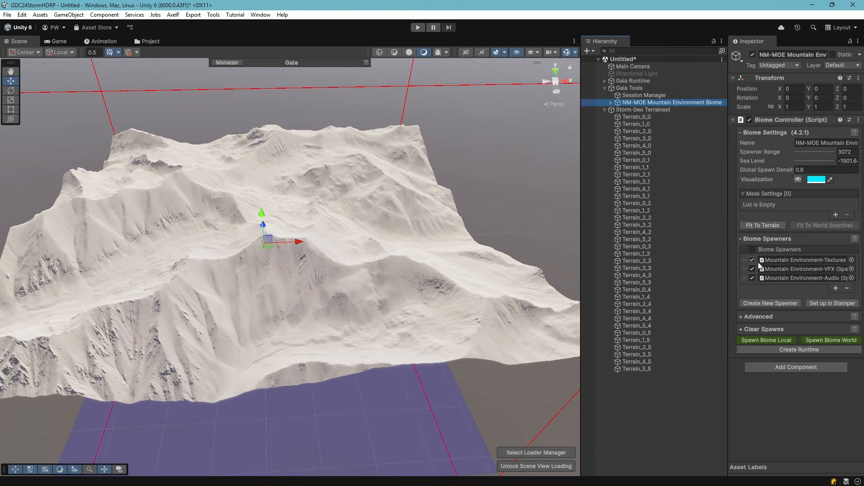
pyautogui.click(793, 263)
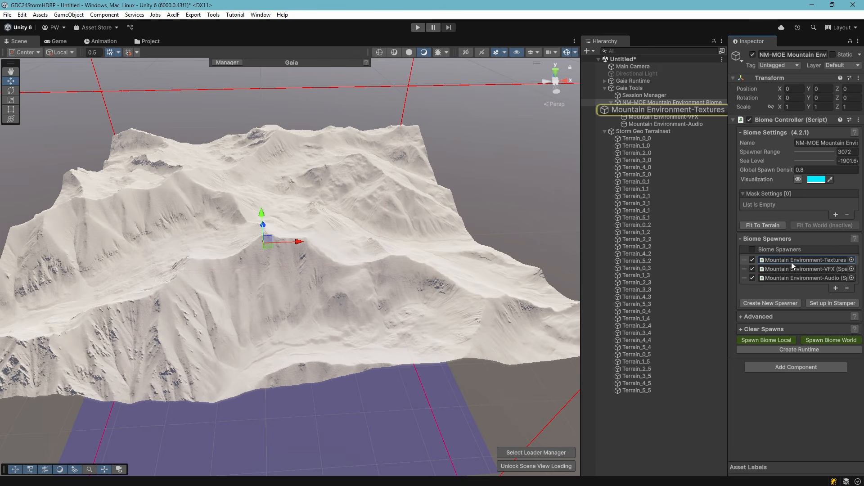
pyautogui.scroll(-2, 765, 229)
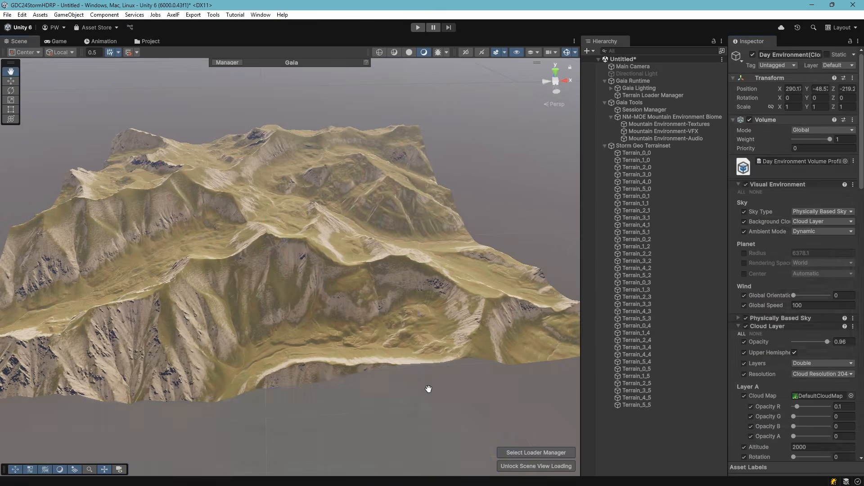
# - Open the Storm Manager's world ingestion settings and assign Storm Geo Terrainset as the ingest object
pyautogui.click(261, 15)
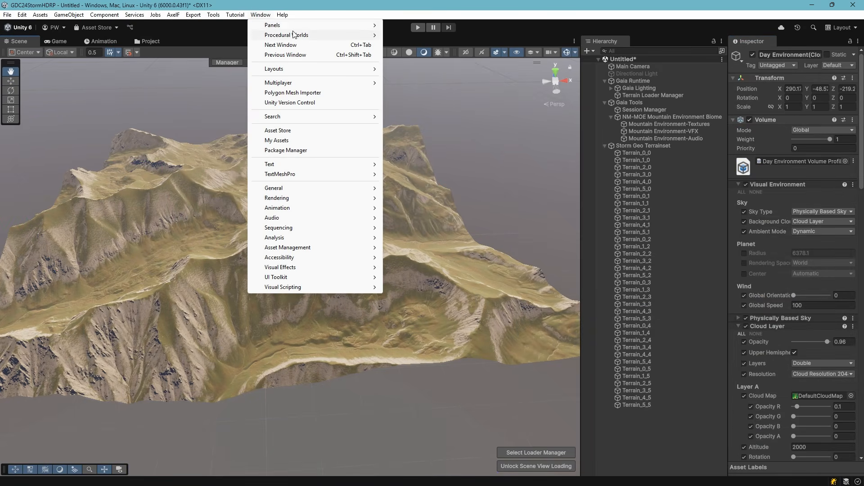
pyautogui.moveTo(297, 36)
pyautogui.moveTo(461, 47)
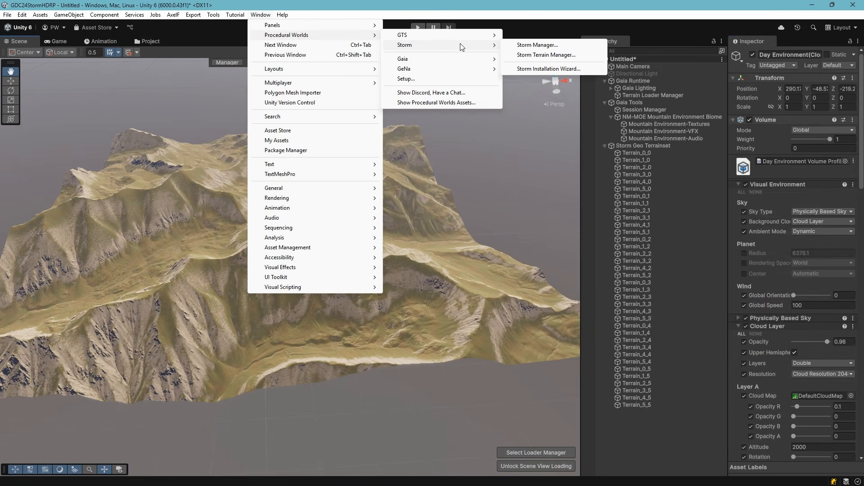
pyautogui.click(563, 46)
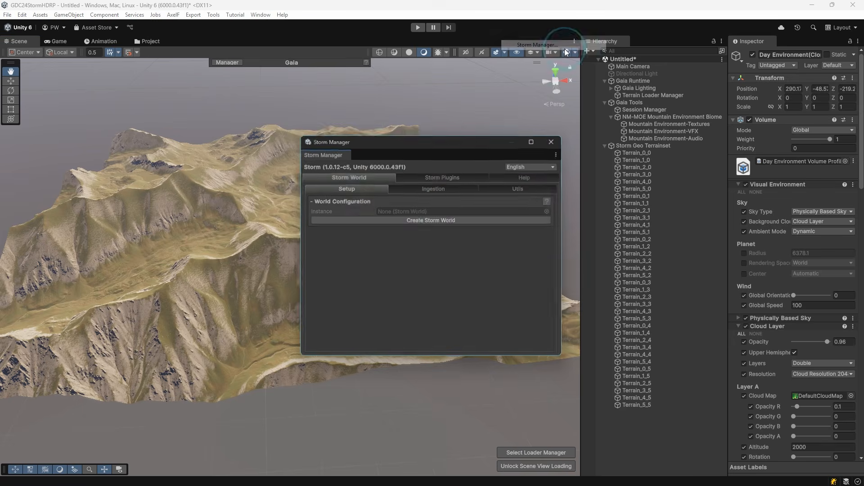
pyautogui.click(420, 183)
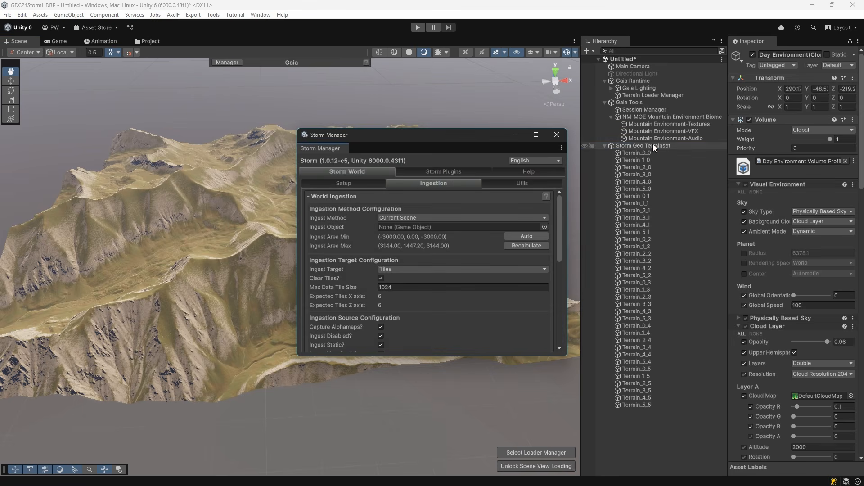
pyautogui.moveTo(653, 144); pyautogui.dragTo(439, 227)
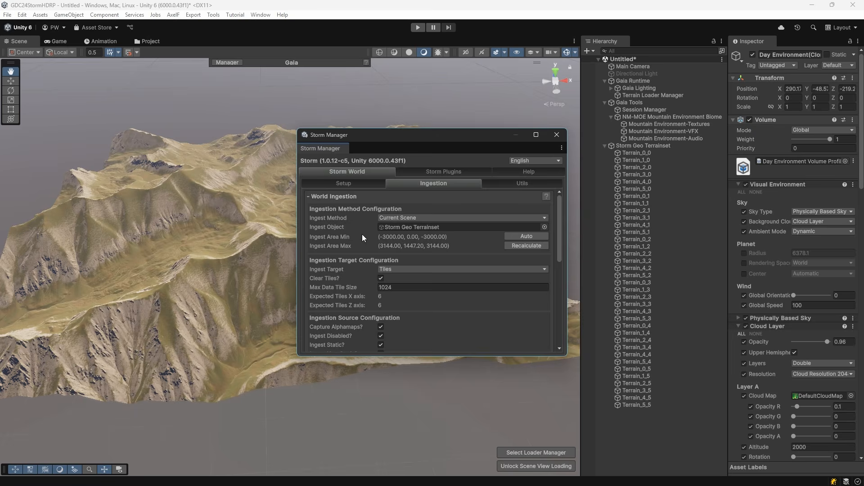
# - Ingest the terrain set to create the Storm World, then close the Storm Manager
pyautogui.scroll(-10, 362, 234)
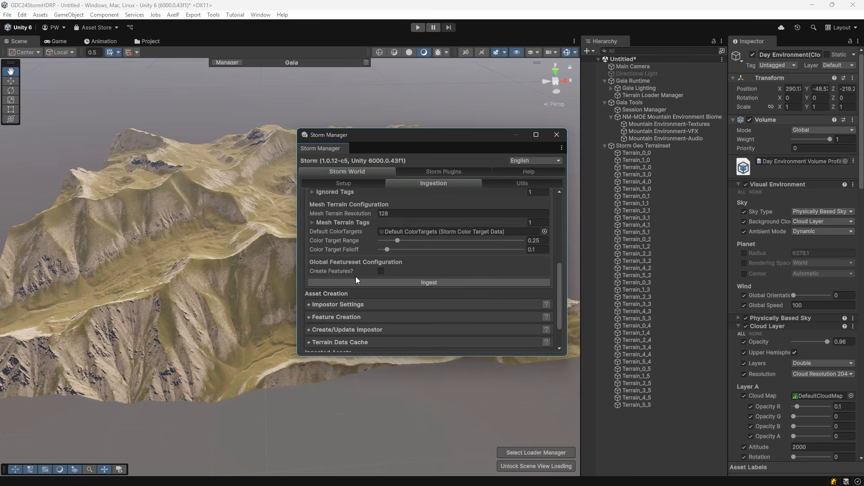
pyautogui.click(380, 283)
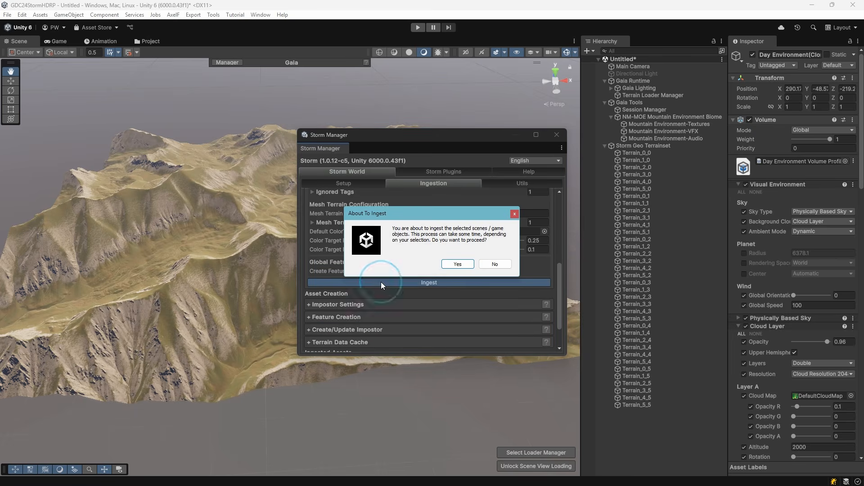
pyautogui.click(447, 267)
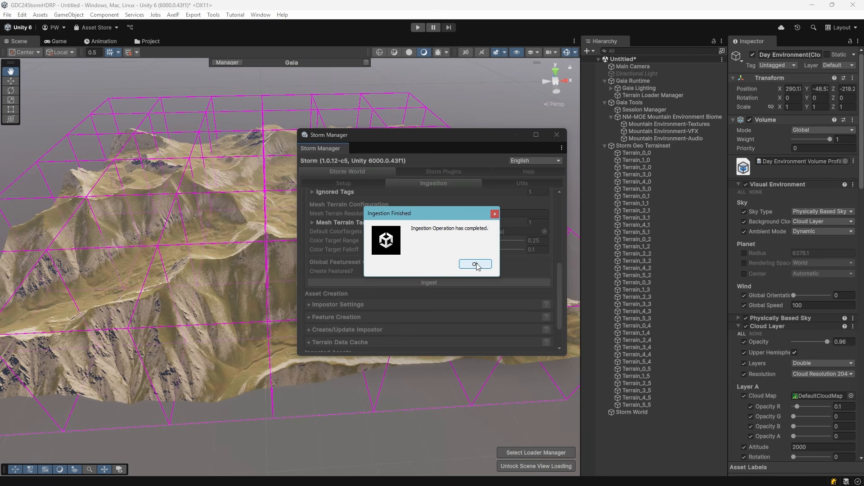
pyautogui.click(468, 265)
pyautogui.click(557, 134)
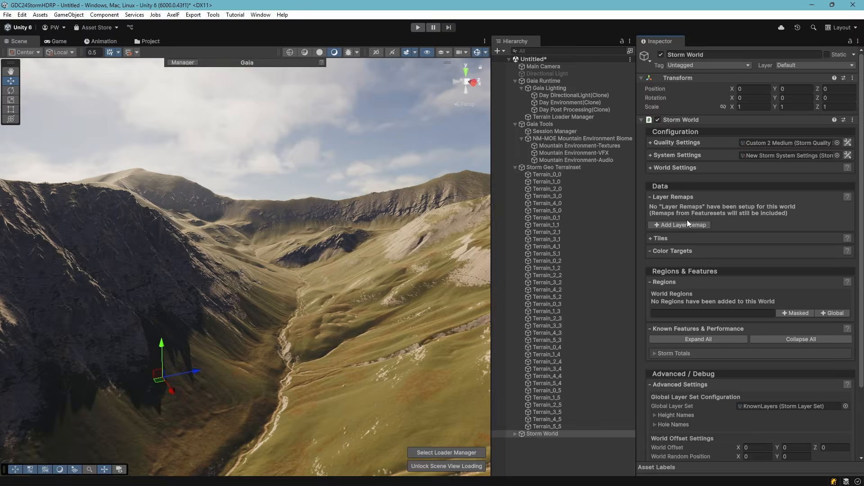
# - Add the Mountain Environment layer remap to the Storm World and a global region using UN-BTD - Global Region
pyautogui.click(689, 223)
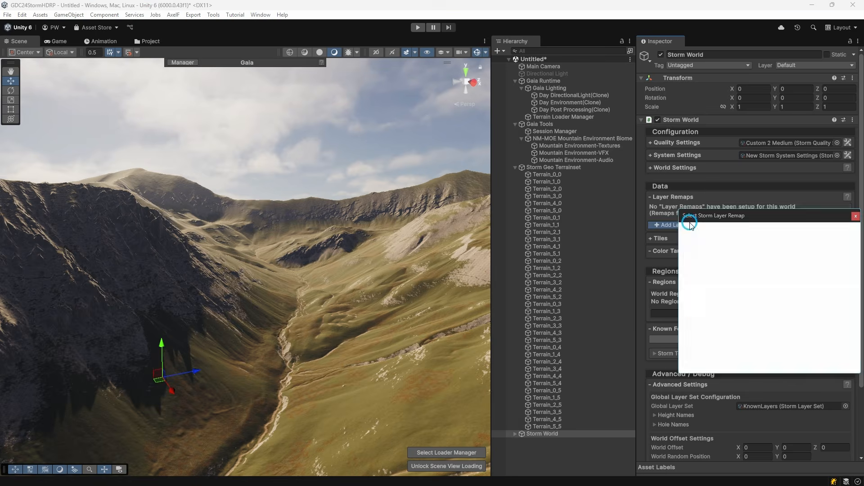
pyautogui.doubleClick(744, 295)
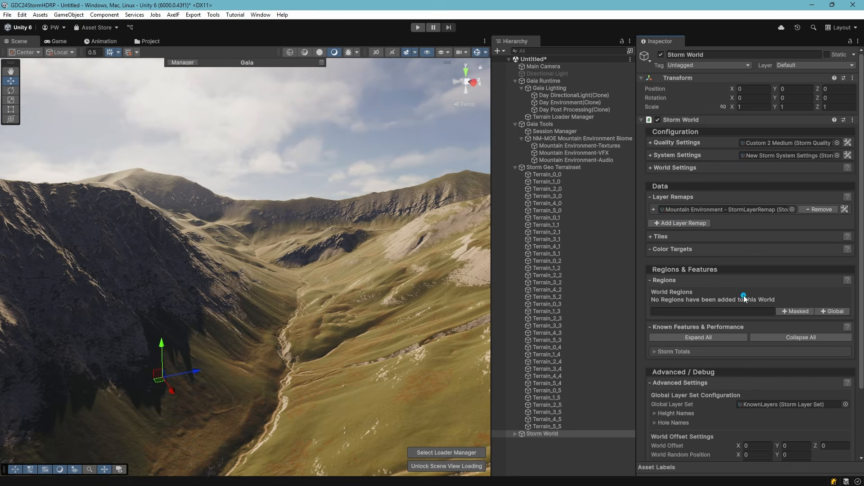
pyautogui.click(838, 312)
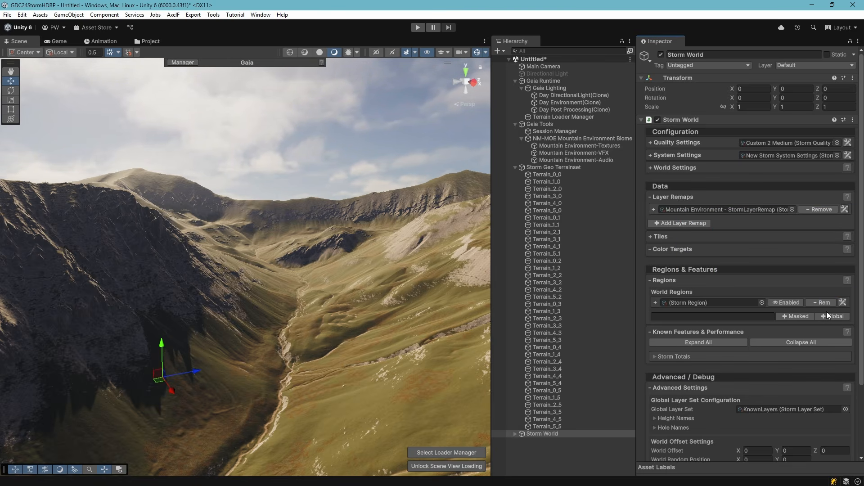
pyautogui.click(762, 303)
pyautogui.scroll(-3, 729, 373)
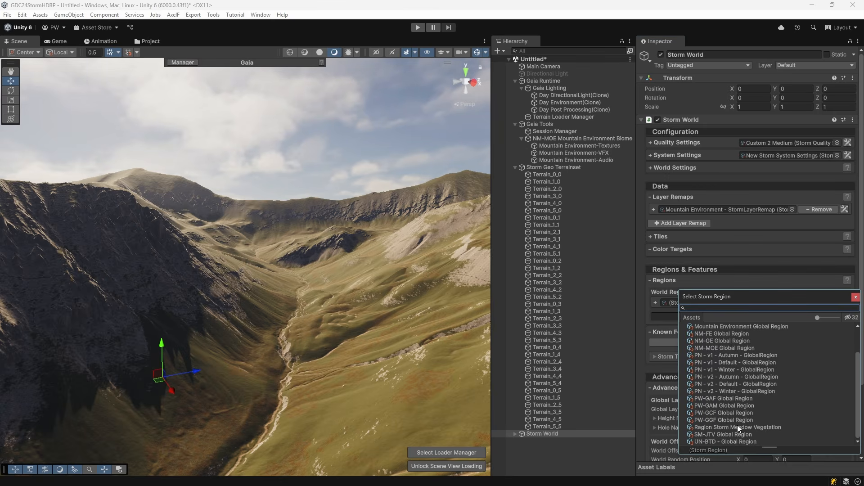
pyautogui.doubleClick(733, 443)
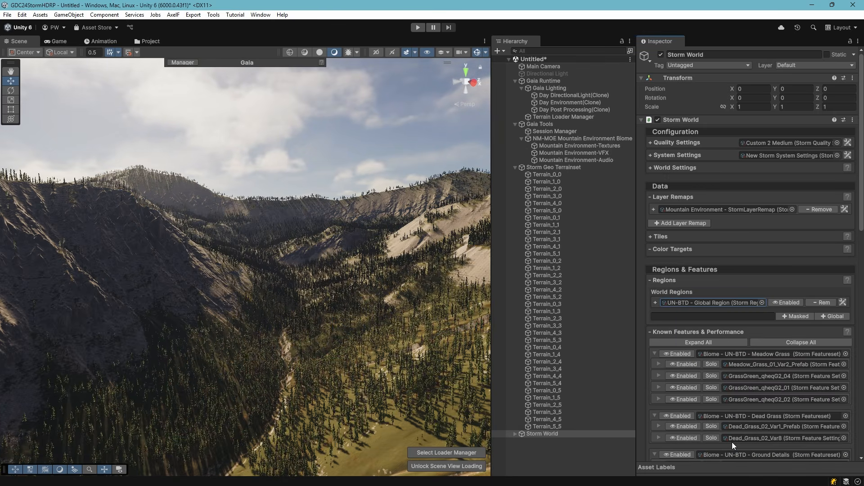
pyautogui.moveTo(182, 208); pyautogui.dragTo(211, 210, button='right')
pyautogui.press('w')
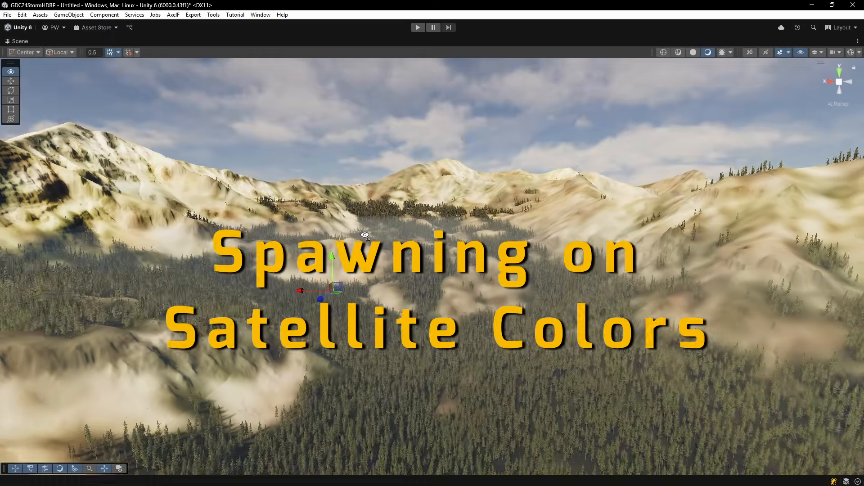
pyautogui.moveTo(365, 234); pyautogui.dragTo(516, 328, button='right')
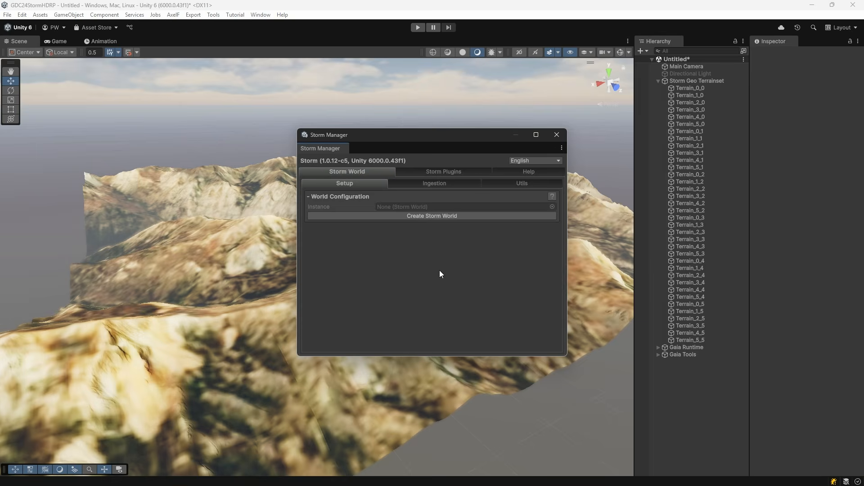
# - In the satellite-textured scene, assign Storm Geo Terrainset as Storm's ingest object and inspect the terrain layers of tiles such as Terrain_2_1
pyautogui.click(443, 183)
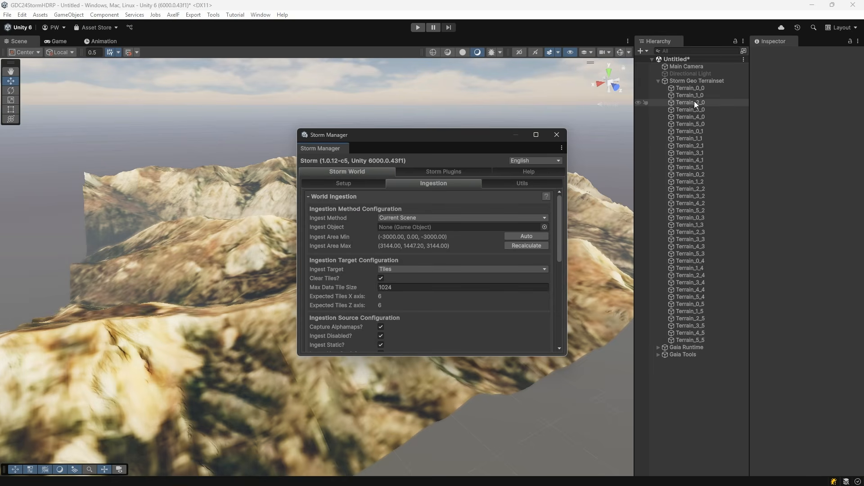
pyautogui.moveTo(696, 83); pyautogui.dragTo(434, 228)
pyautogui.scroll(-3, 433, 230)
pyautogui.scroll(-2, 434, 232)
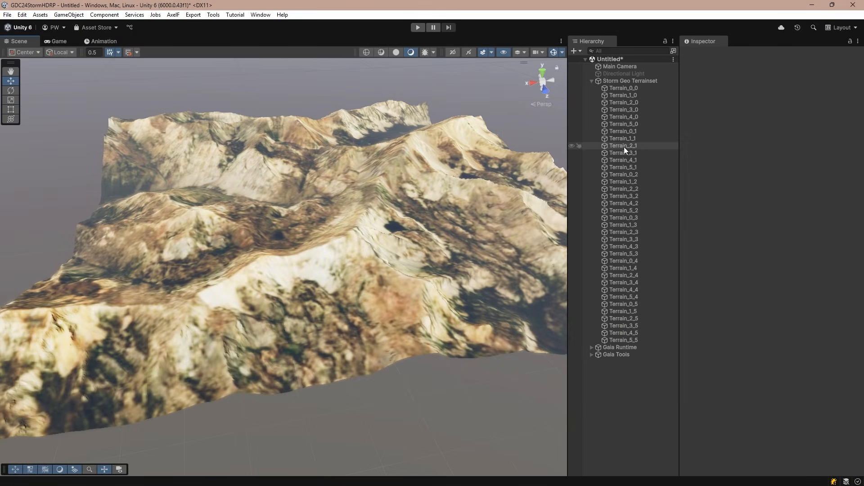
pyautogui.click(624, 145)
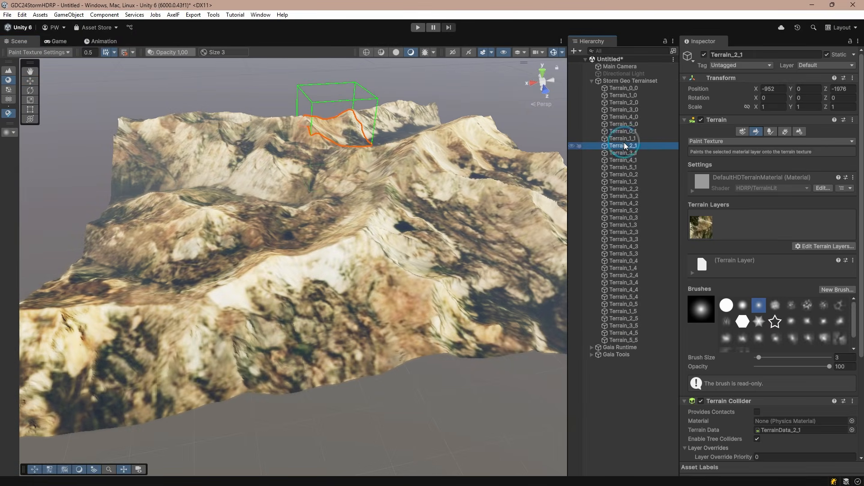
pyautogui.click(629, 189)
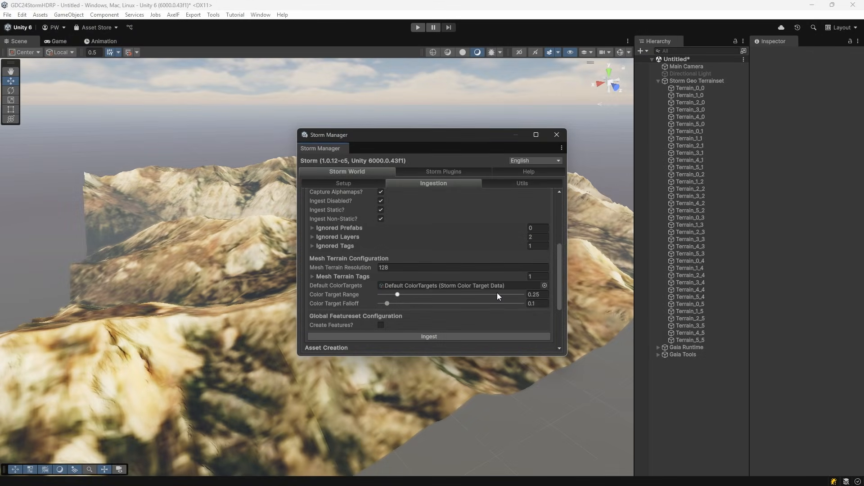
# - Ingest the satellite-textured terrains into a Storm World using the Default ColorTargets
pyautogui.click(452, 334)
pyautogui.click(457, 264)
pyautogui.click(466, 264)
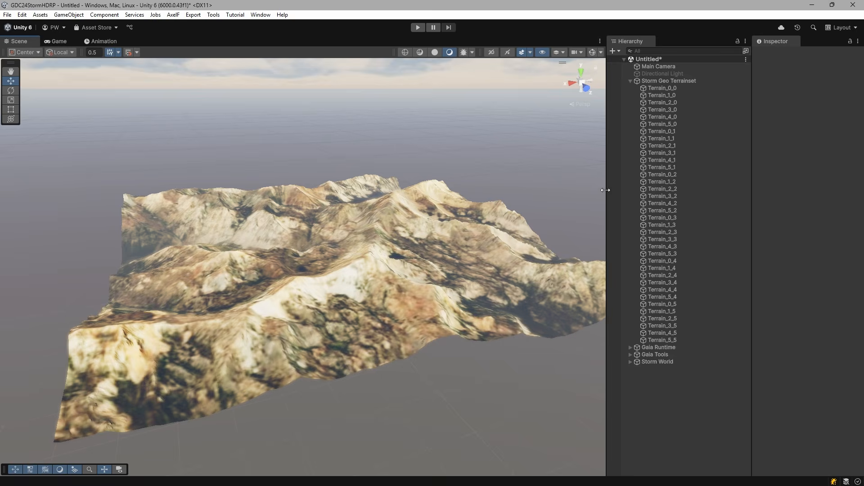
# - Enlarge the hierarchy and inspector, expand Storm World and examine the Texture Colors selections of StormTile - 16
pyautogui.moveTo(606, 190); pyautogui.dragTo(396, 189)
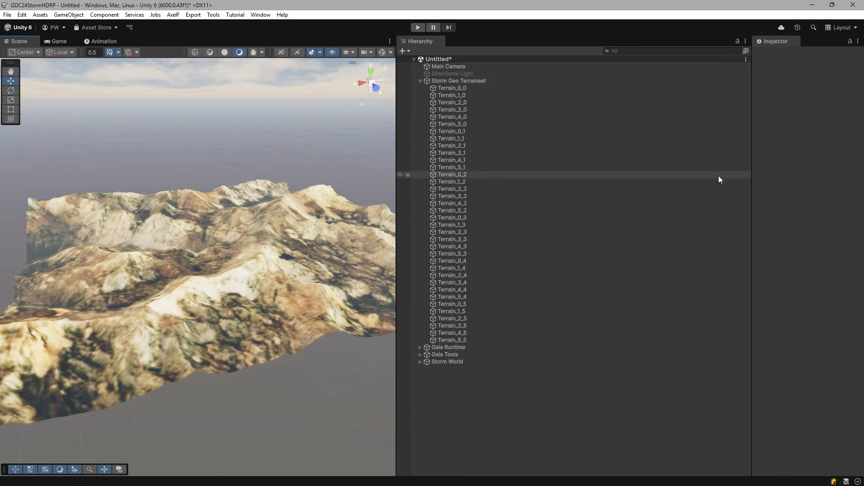
pyautogui.moveTo(749, 184); pyautogui.dragTo(590, 192)
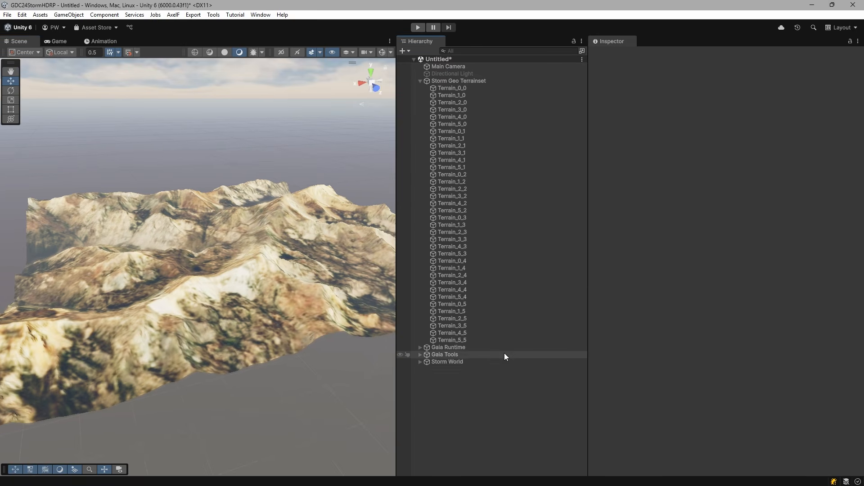
pyautogui.click(420, 362)
pyautogui.scroll(-5, 434, 355)
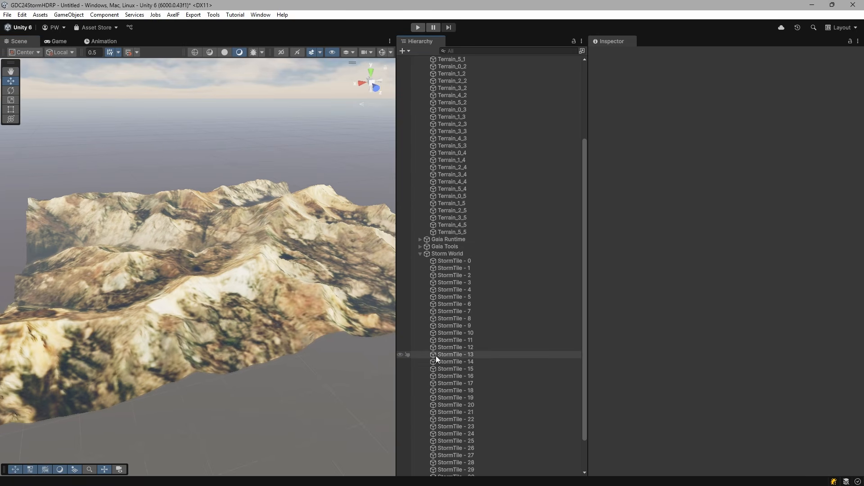
pyautogui.click(455, 377)
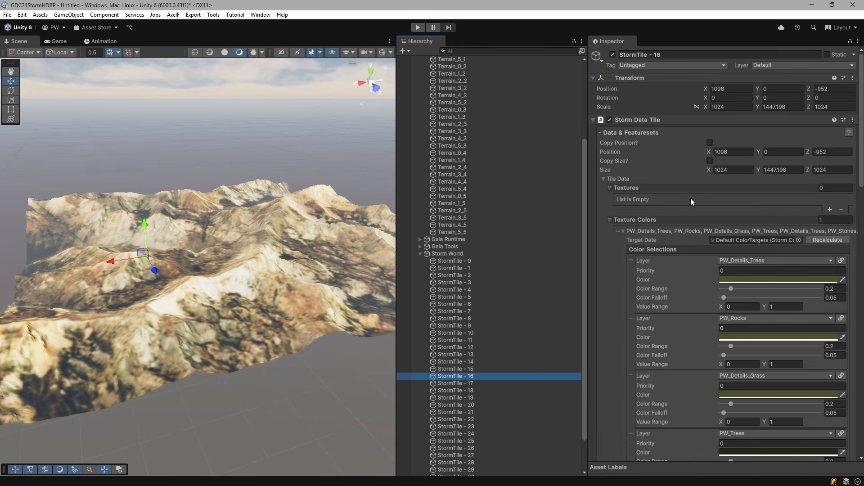
pyautogui.scroll(-3, 706, 245)
pyautogui.scroll(-3, 702, 237)
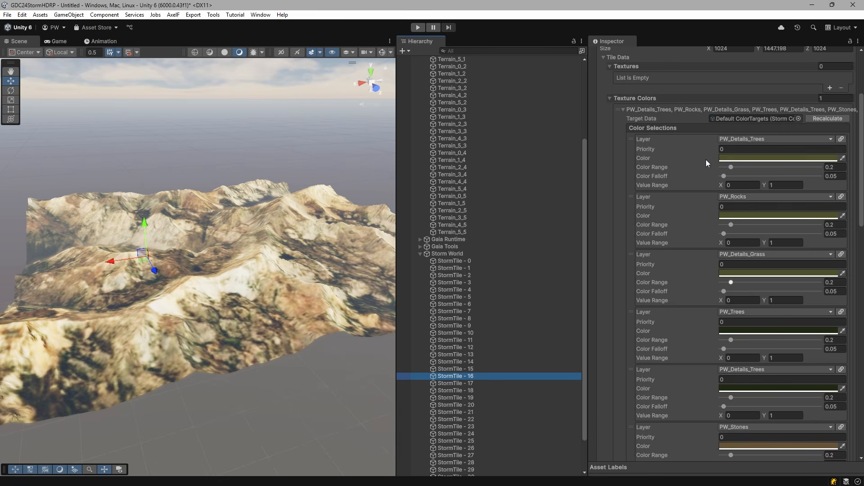
pyautogui.scroll(-8, 690, 176)
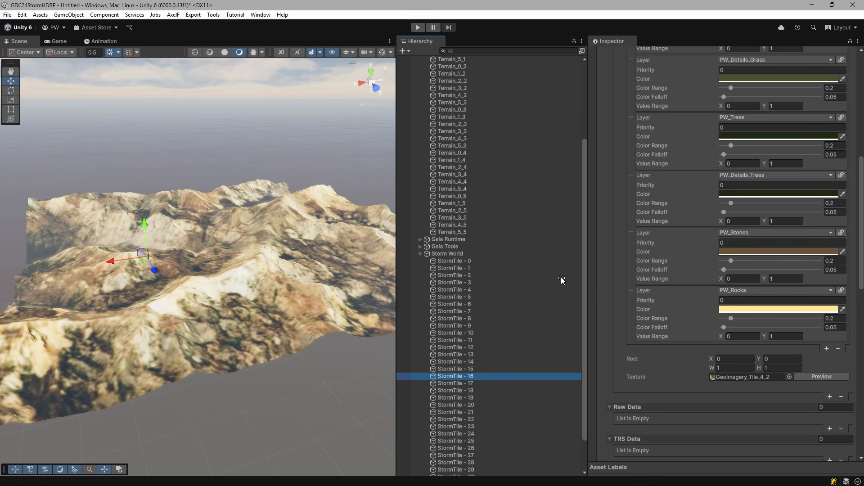
# - Preview the GeoImagery_Tile_4_2 texture with the PW_Trees color overlay and set that layer's Color Range to 0.218
pyautogui.click(826, 380)
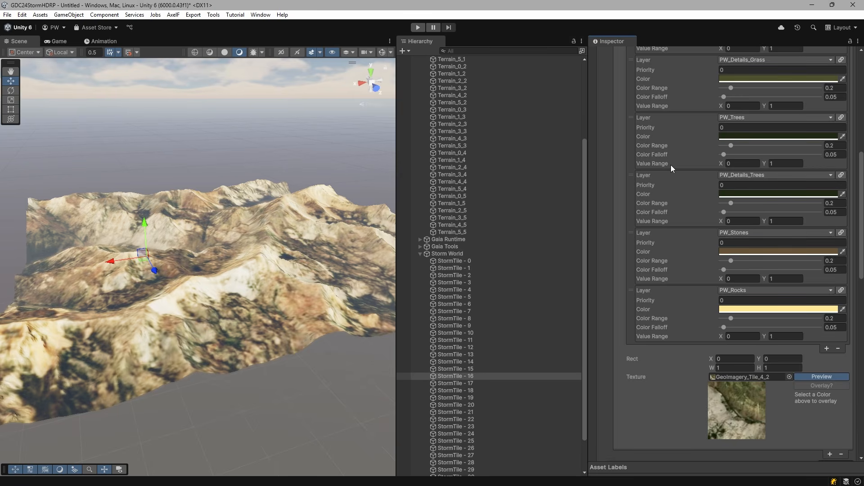
pyautogui.click(670, 128)
pyautogui.click(633, 135)
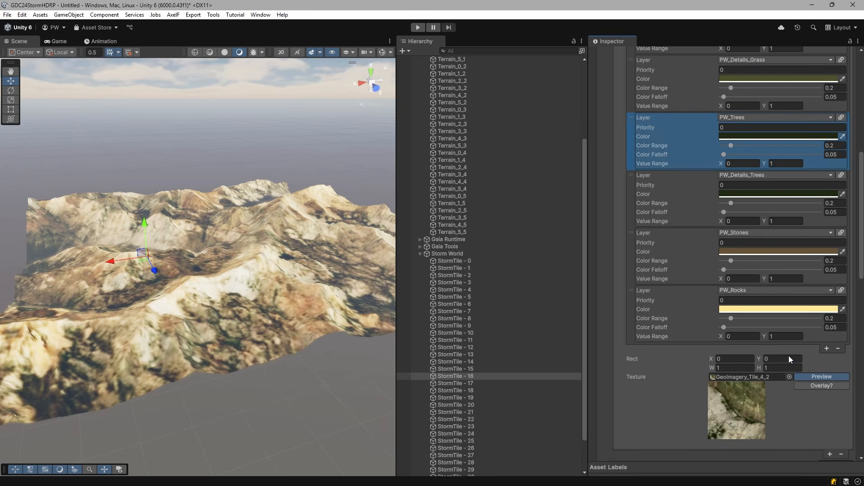
pyautogui.click(810, 383)
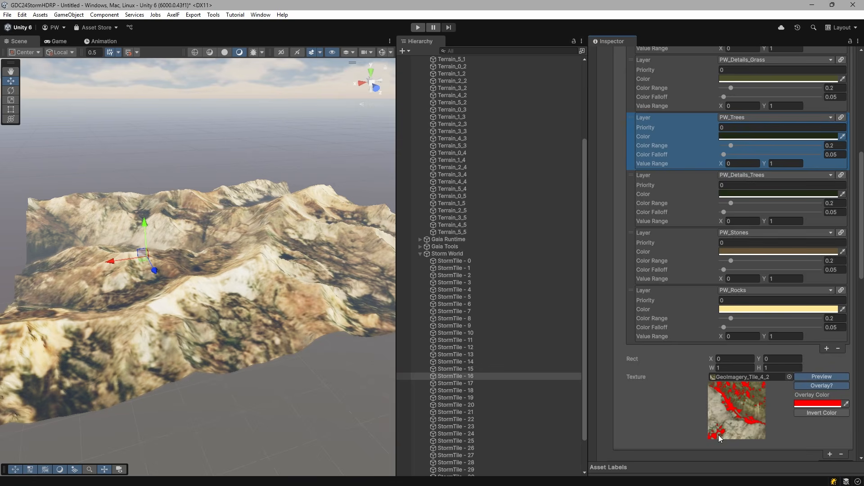
pyautogui.moveTo(738, 145)
pyautogui.mouseDown()
pyautogui.moveTo(753, 145)
pyautogui.moveTo(731, 145)
pyautogui.mouseUp()
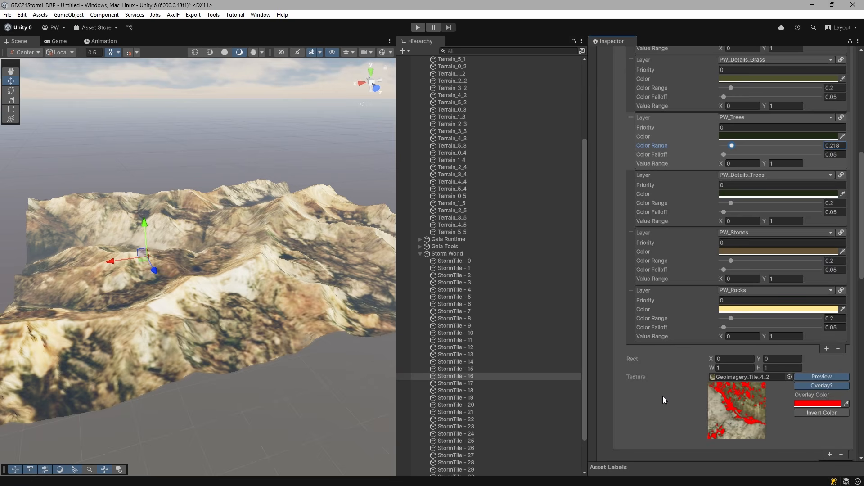
# - Select Storm World and add a global region that uses UN-BTD - Global Region to spawn on the satellite colors
pyautogui.click(447, 253)
pyautogui.scroll(-1, 657, 200)
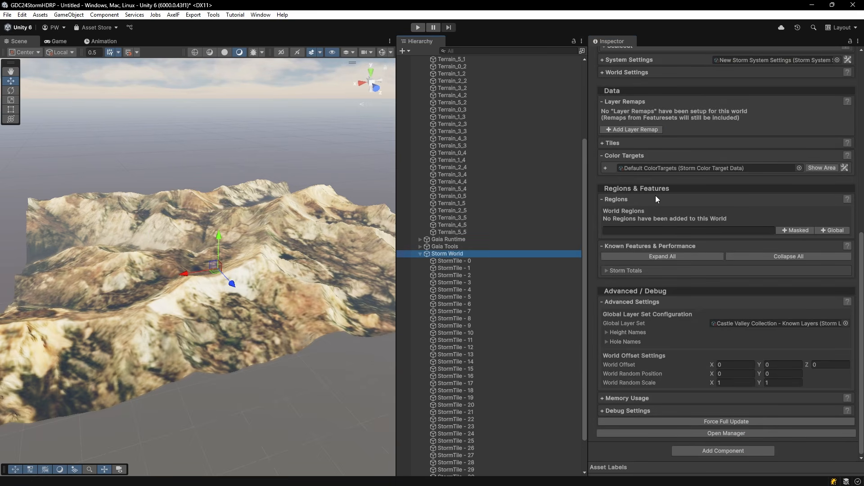
pyautogui.click(833, 230)
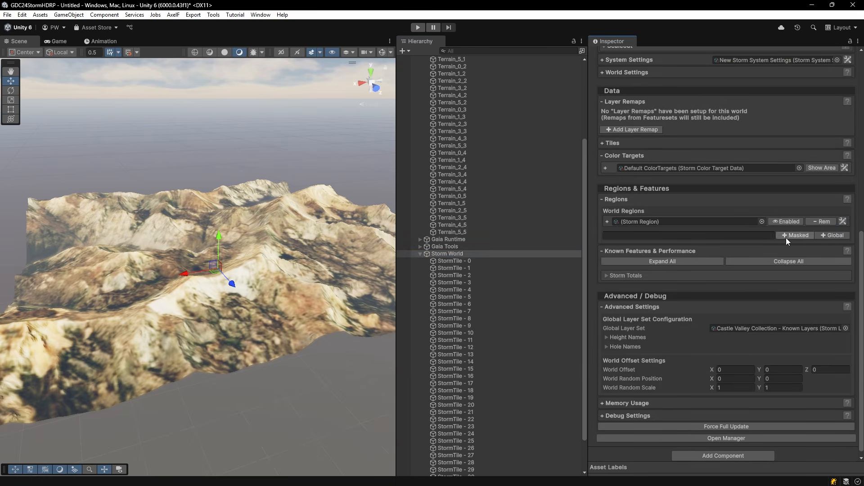
pyautogui.click(761, 222)
pyautogui.scroll(-2, 752, 285)
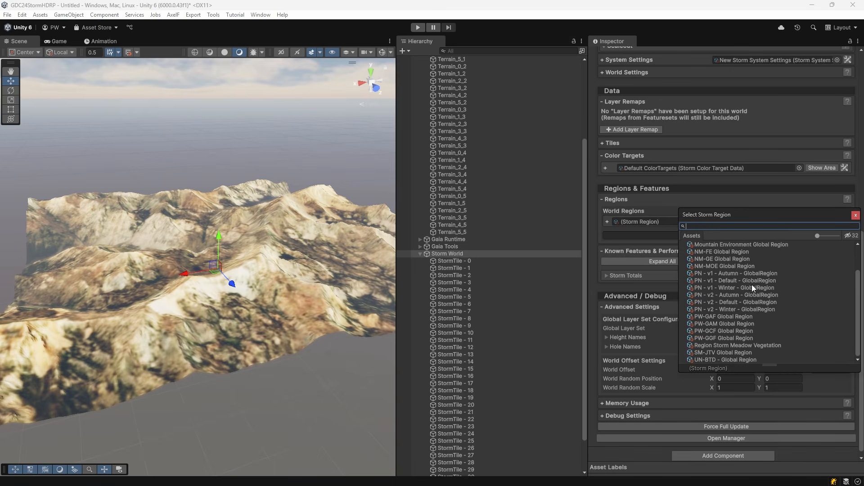
pyautogui.doubleClick(723, 360)
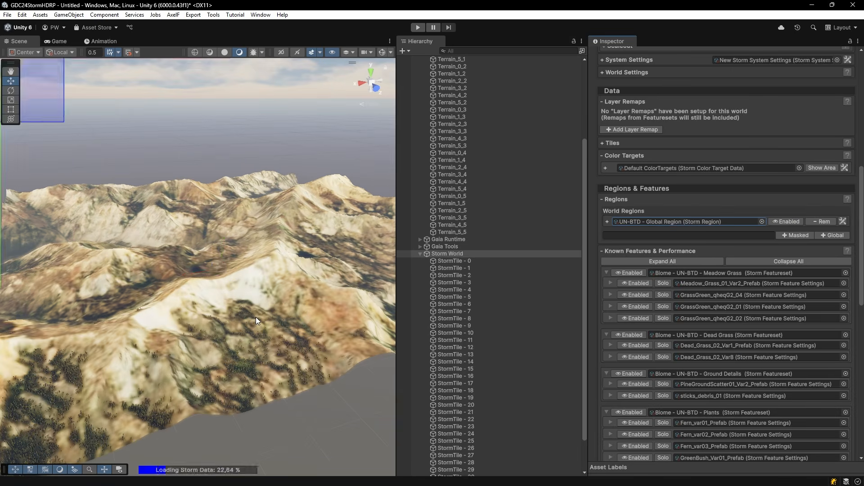
# - Fly the scene view over the mountain slopes, valley and forest to examine how vegetation spawned against the satellite colors
pyautogui.moveTo(254, 321); pyautogui.dragTo(192, 270, button='middle')
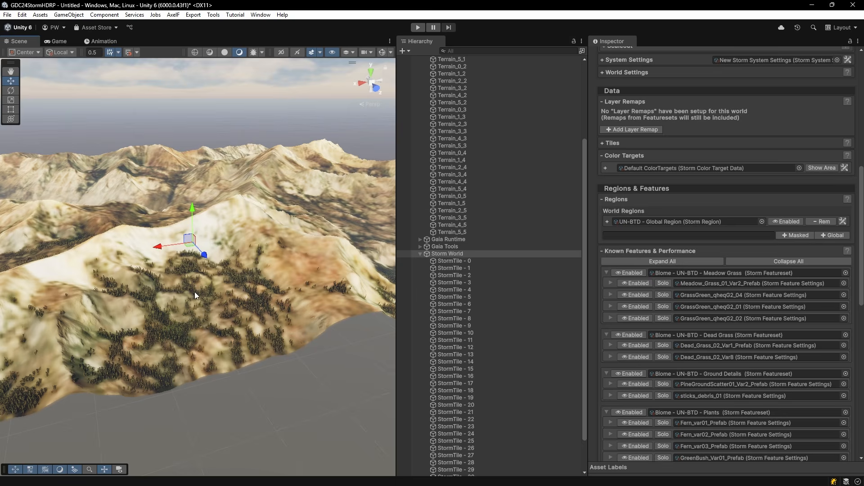
pyautogui.scroll(5, 217, 304)
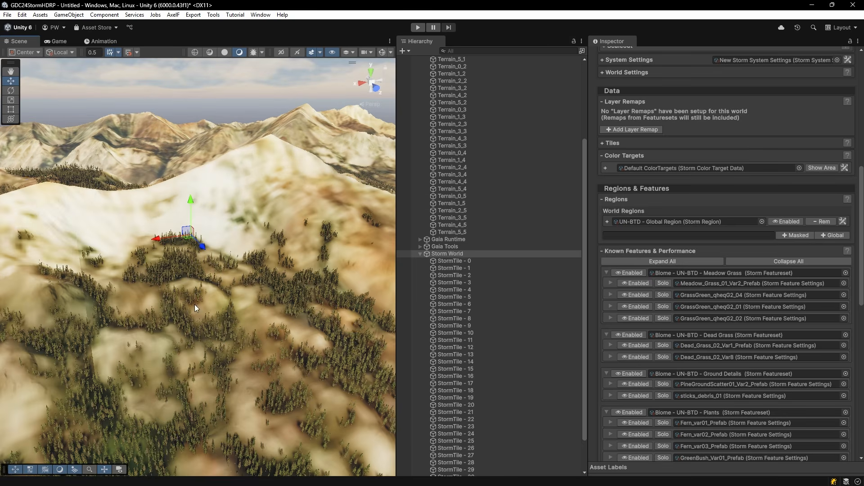
pyautogui.moveTo(216, 305); pyautogui.dragTo(281, 334, button='right')
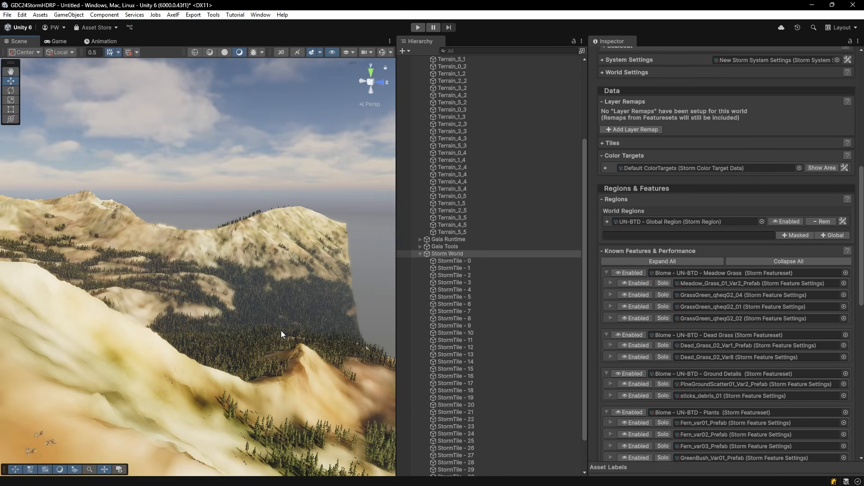
pyautogui.scroll(-5, 279, 317)
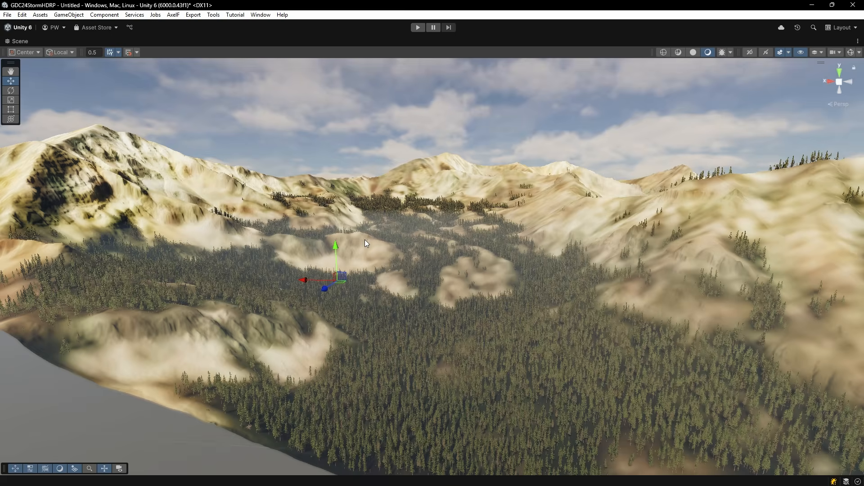
pyautogui.moveTo(365, 239); pyautogui.dragTo(392, 226, button='right')
pyautogui.press('w')
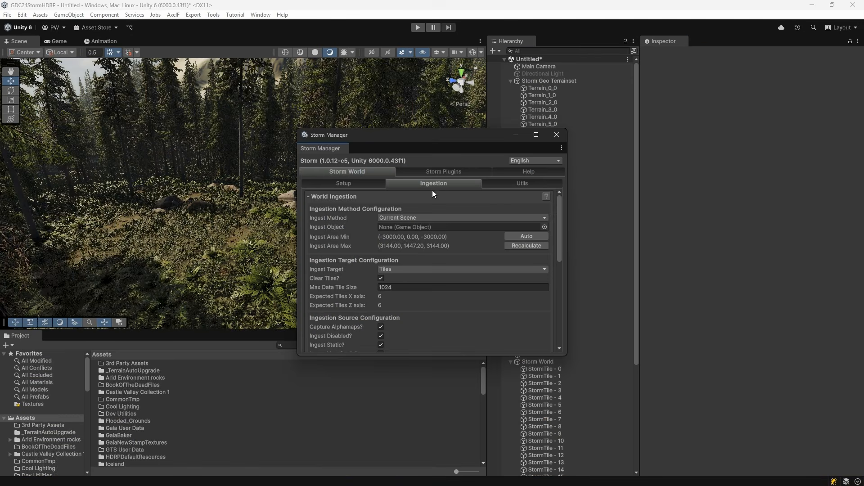
# - Locate the Default ColorTargets asset referenced in the Storm ingestion settings and examine its Meadow color targets
pyautogui.scroll(-6, 435, 199)
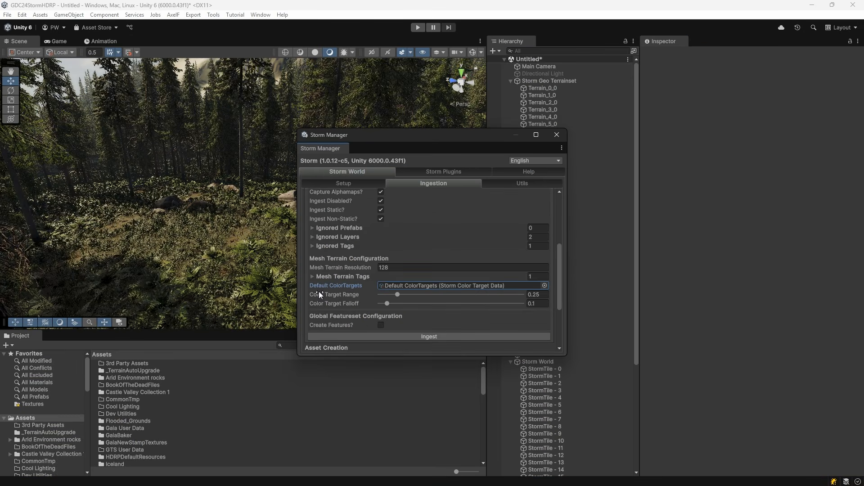
pyautogui.click(414, 287)
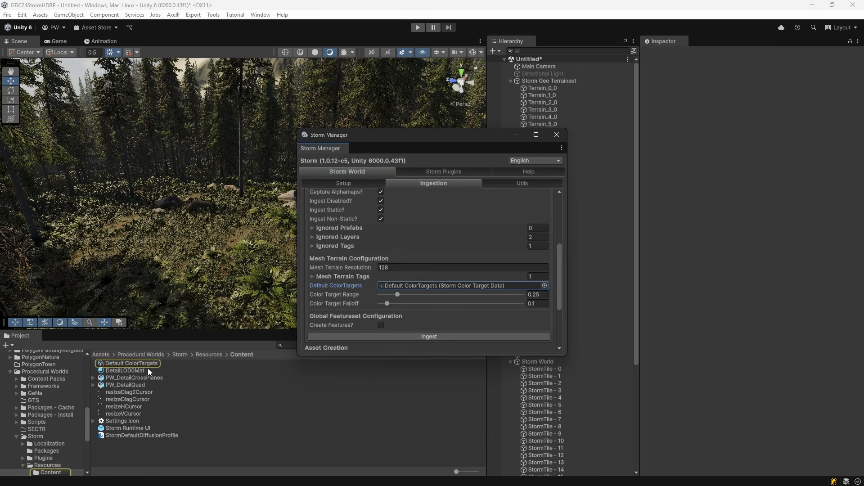
pyautogui.click(131, 364)
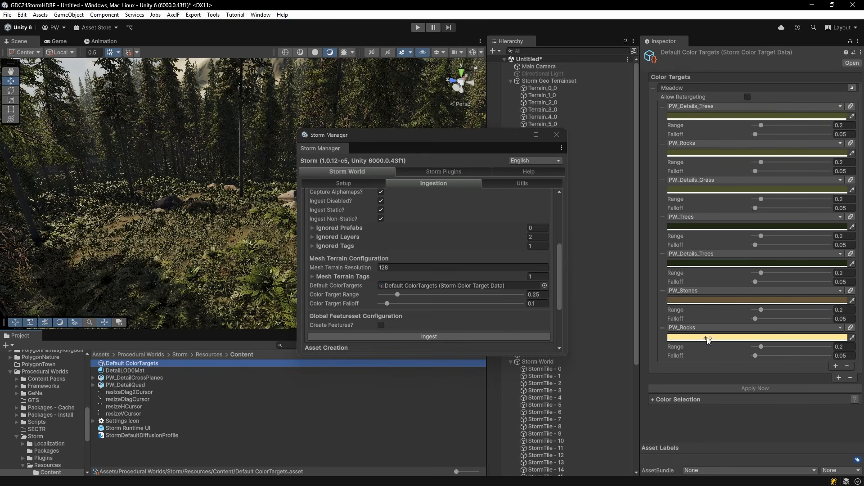
# - Create a Storm Color Targets asset named My Custom Color Selection in Storm's Resources Content folder
pyautogui.rightClick(136, 449)
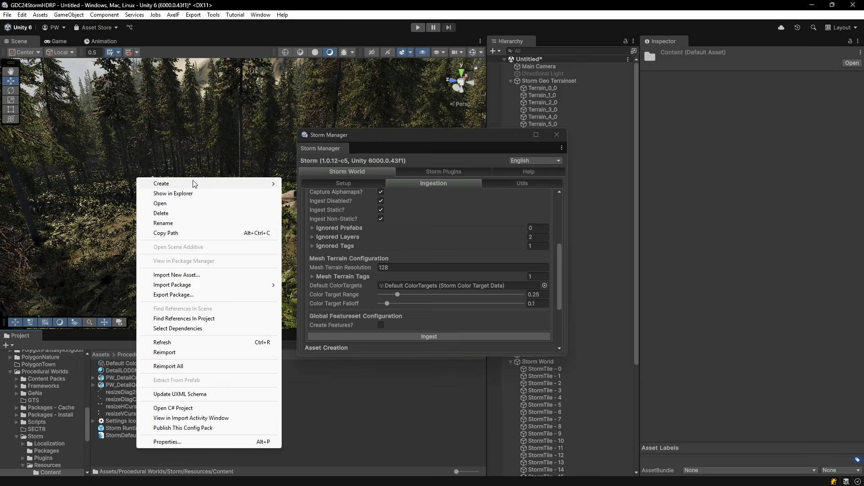
pyautogui.moveTo(198, 184)
pyautogui.moveTo(342, 423)
pyautogui.moveTo(439, 374)
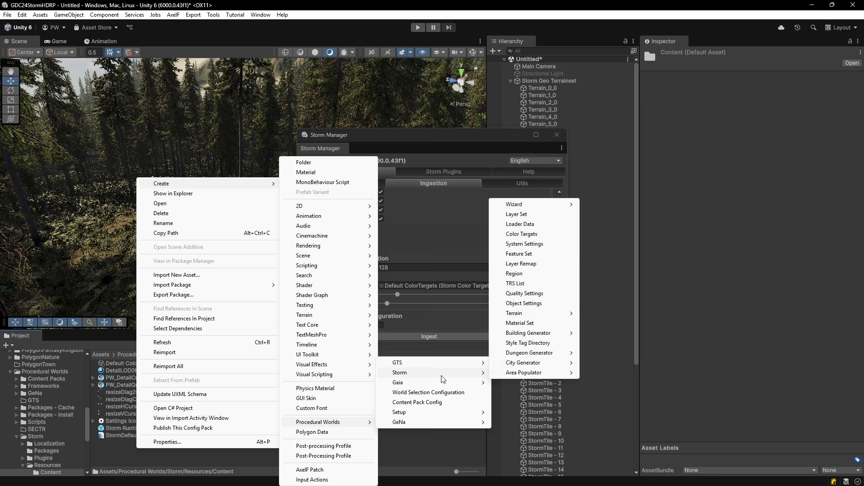
pyautogui.click(517, 234)
pyautogui.write('My Custom Color Selection')
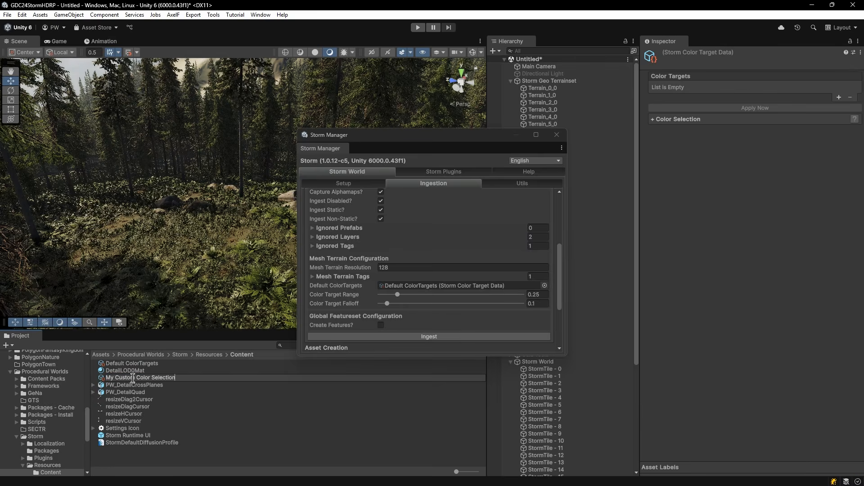
pyautogui.press('Return')
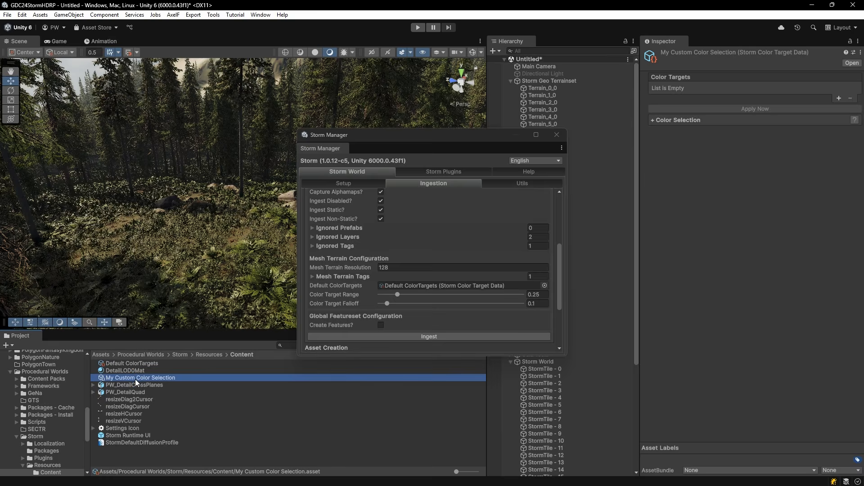
# - Add a color set to My Custom Color Selection with one target sampled from the scene's ground vegetation and assigned to PW_Plants
pyautogui.click(840, 98)
pyautogui.click(835, 117)
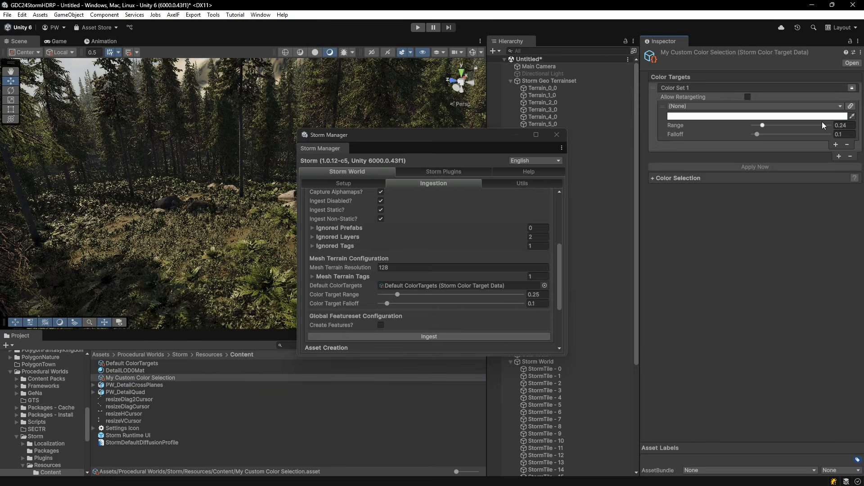
pyautogui.click(251, 245)
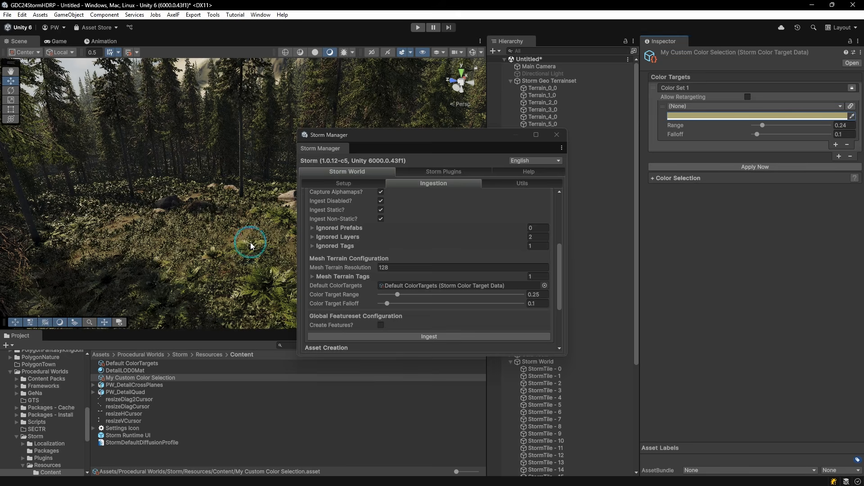
pyautogui.click(722, 105)
pyautogui.write('Plants')
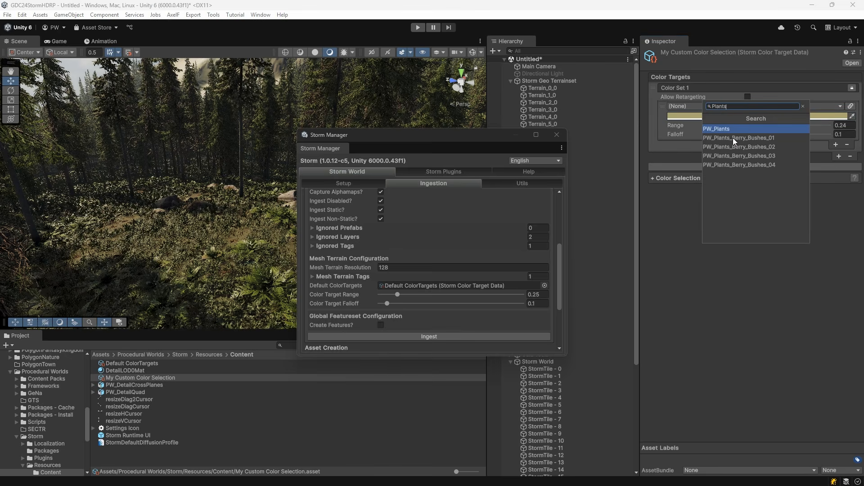
pyautogui.click(732, 129)
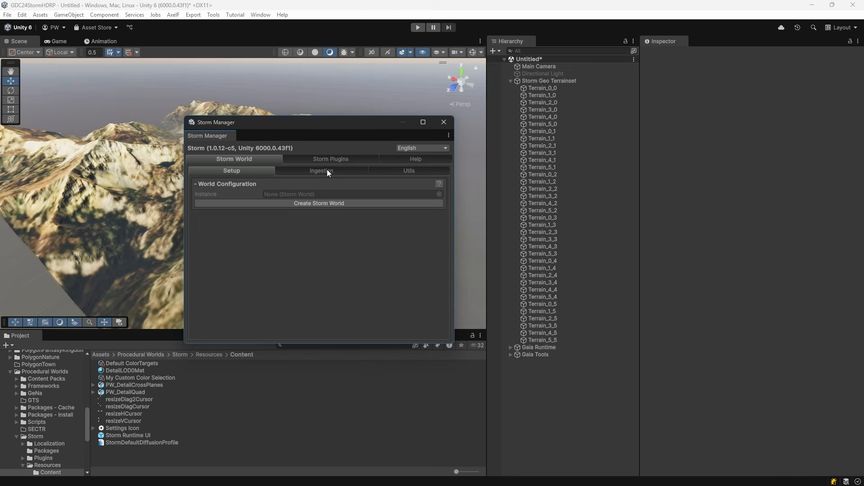
# - Open the Storm ingestion settings and check the Default ColorTargets entry under Mesh Terrain Configuration
pyautogui.click(327, 171)
pyautogui.scroll(-4, 316, 194)
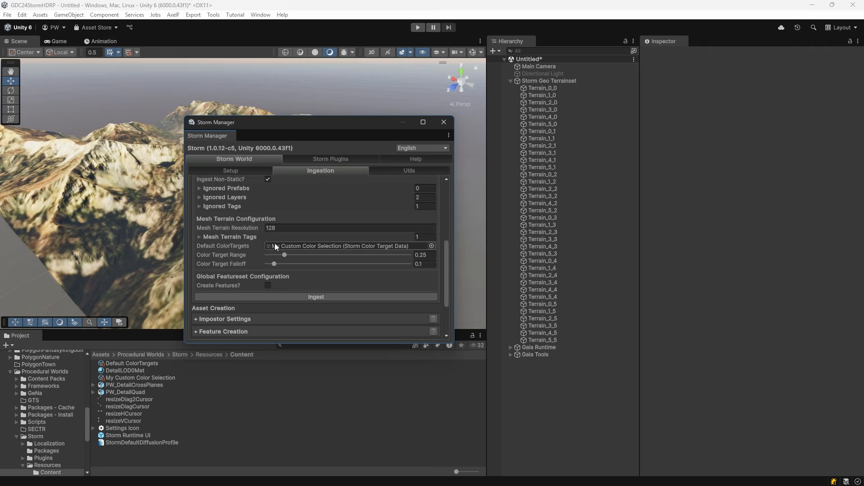